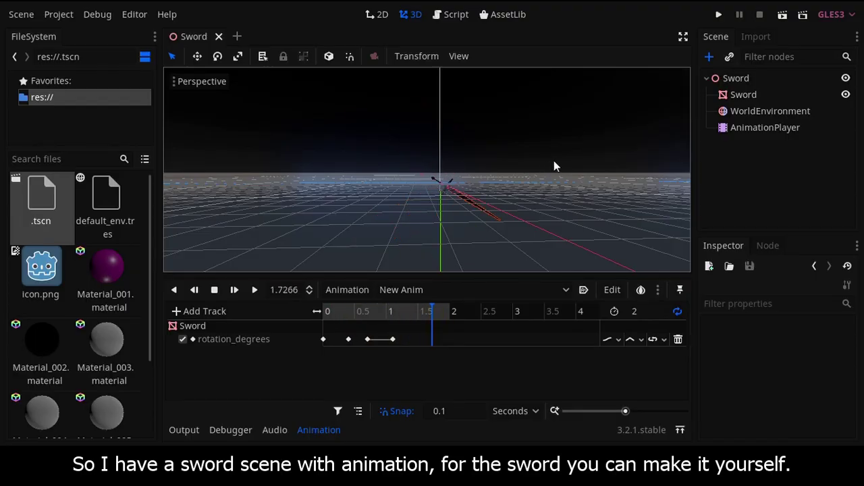
# - Open the Create New Node dialog for the Sword scene with Ctrl+A
pyautogui.hotkey('ctrl', 'a')
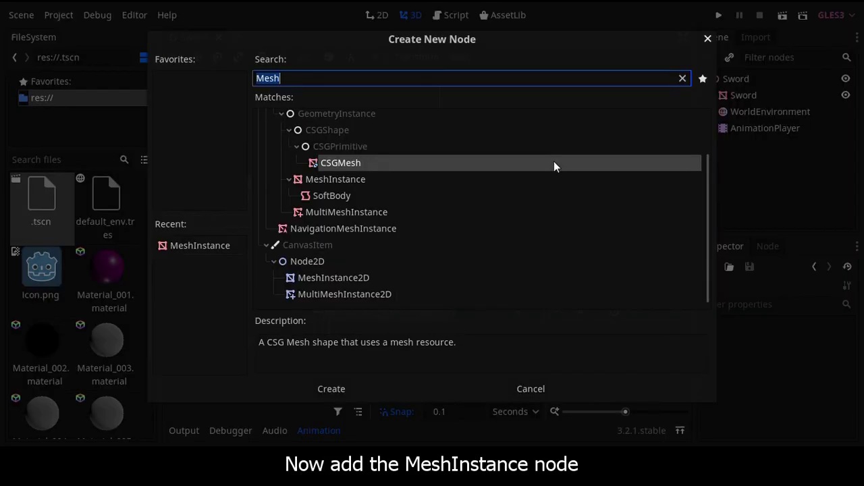
# - Add a MeshInstance with a new PlaneMesh sized 7 × 7
pyautogui.doubleClick(495, 177)
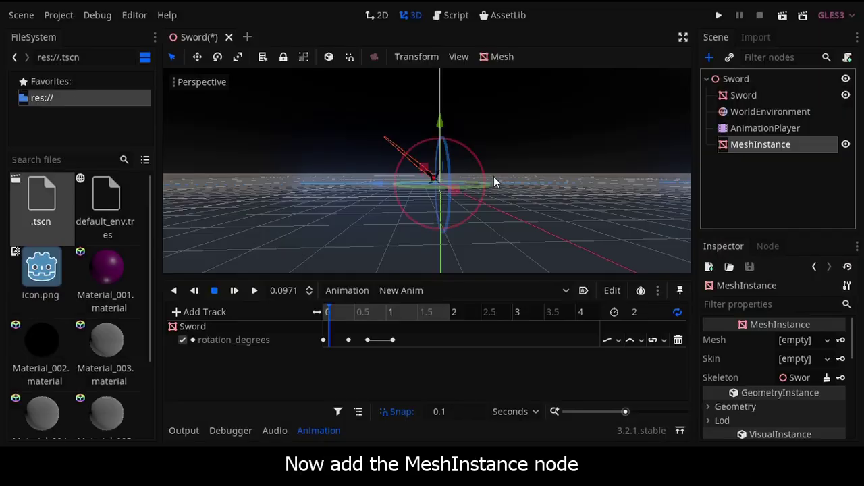
pyautogui.click(795, 339)
pyautogui.click(788, 346)
pyautogui.click(793, 353)
pyautogui.scroll(-3, 793, 354)
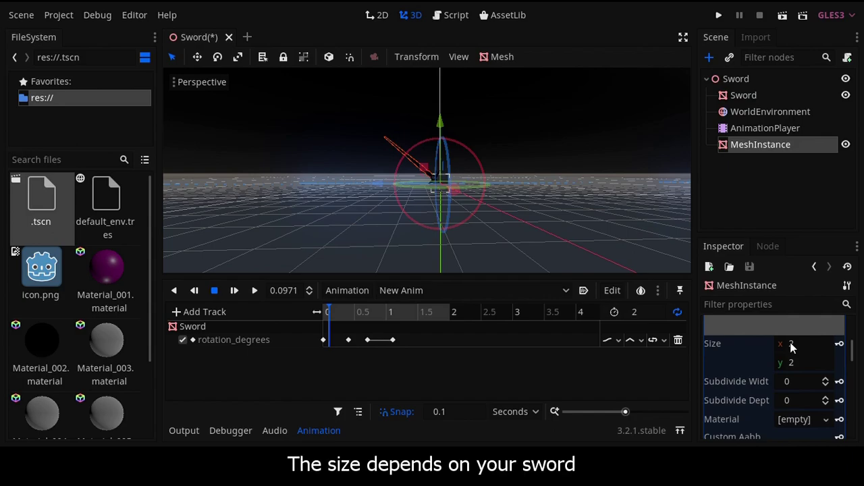
pyautogui.click(793, 345)
pyautogui.click(792, 363)
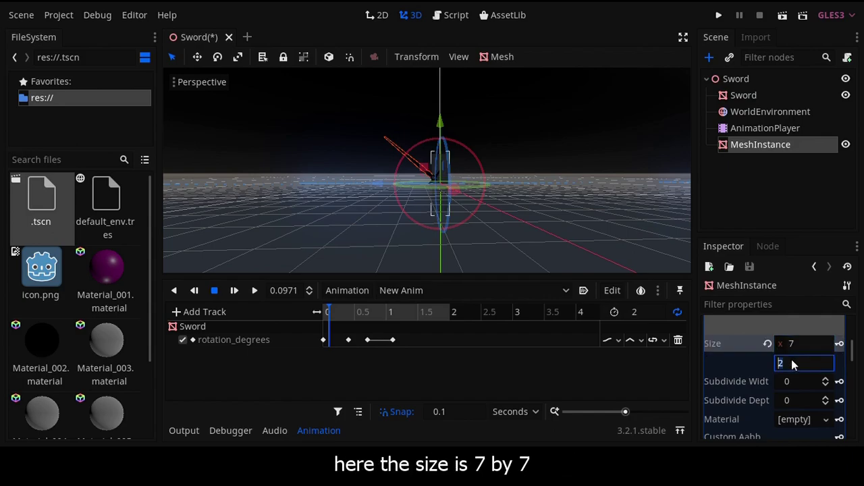
pyautogui.write('7')
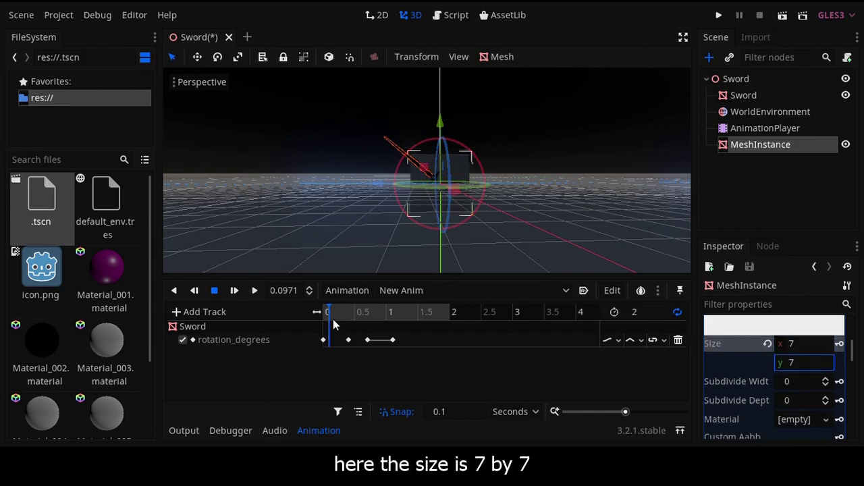
# - Parent the MeshInstance under Sword and move it up beside the blade
pyautogui.moveTo(334, 325); pyautogui.dragTo(321, 321)
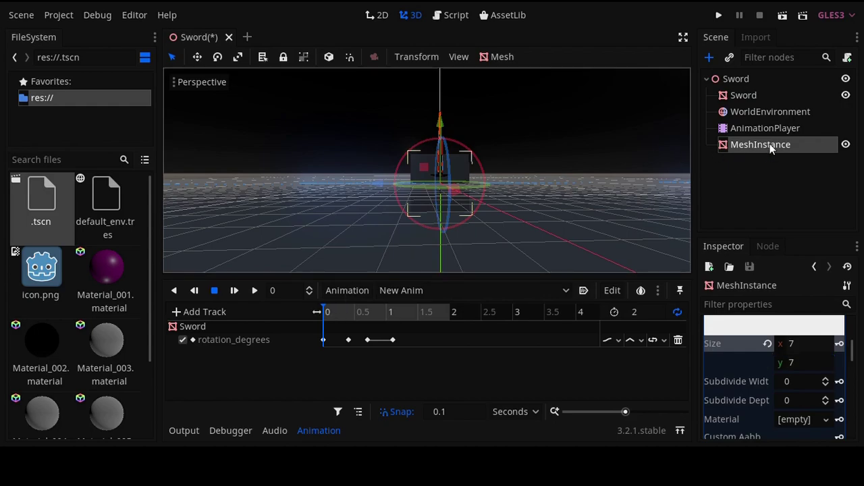
pyautogui.moveTo(772, 149); pyautogui.dragTo(758, 97)
pyautogui.press('w')
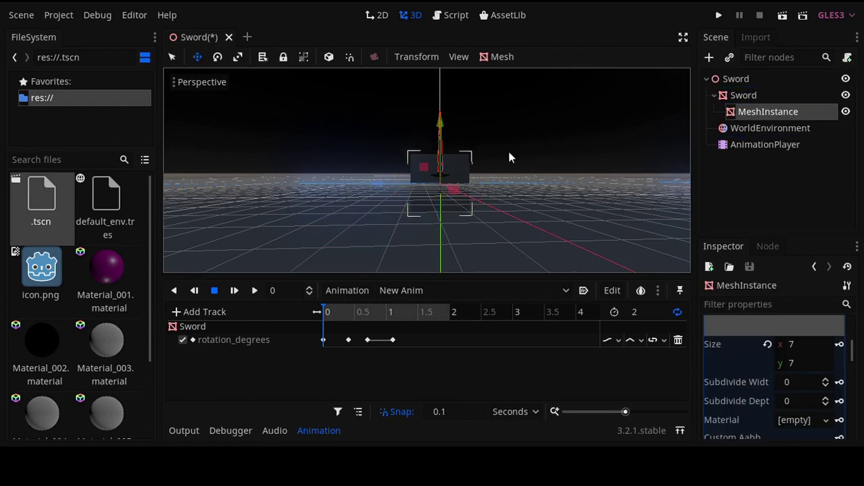
pyautogui.moveTo(427, 173); pyautogui.dragTo(396, 131)
pyautogui.moveTo(396, 131); pyautogui.dragTo(396, 147, button='middle')
# - Preview the sword swing animation, then rewind it to 0
pyautogui.hotkey('shift', 'd')
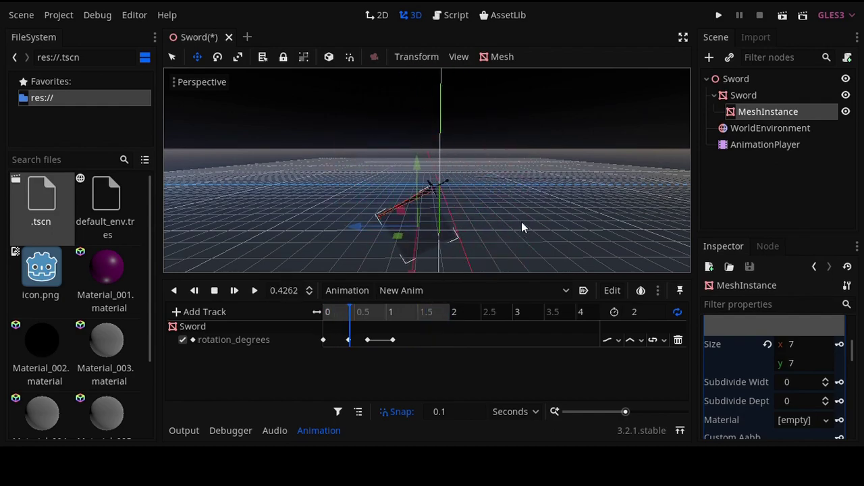
pyautogui.press('s')
pyautogui.moveTo(389, 317); pyautogui.dragTo(303, 310)
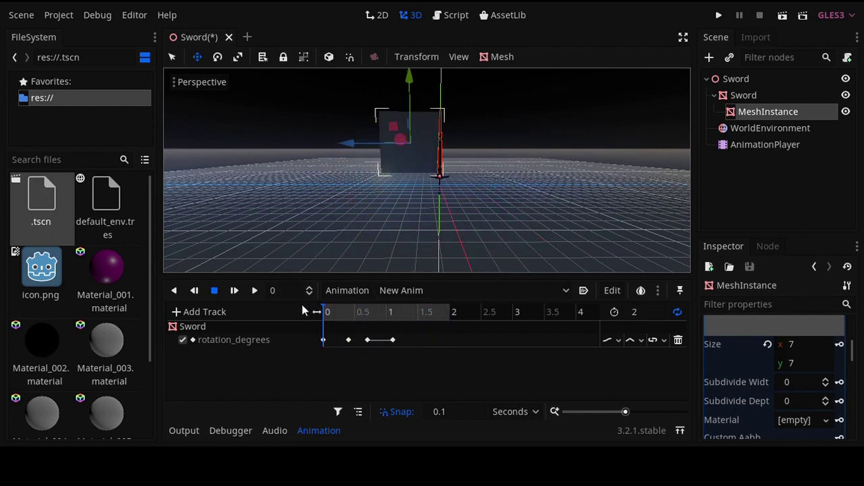
# - Set the mesh's Material Override to a new ShaderMaterial with a new VisualShader
pyautogui.scroll(-6, 720, 356)
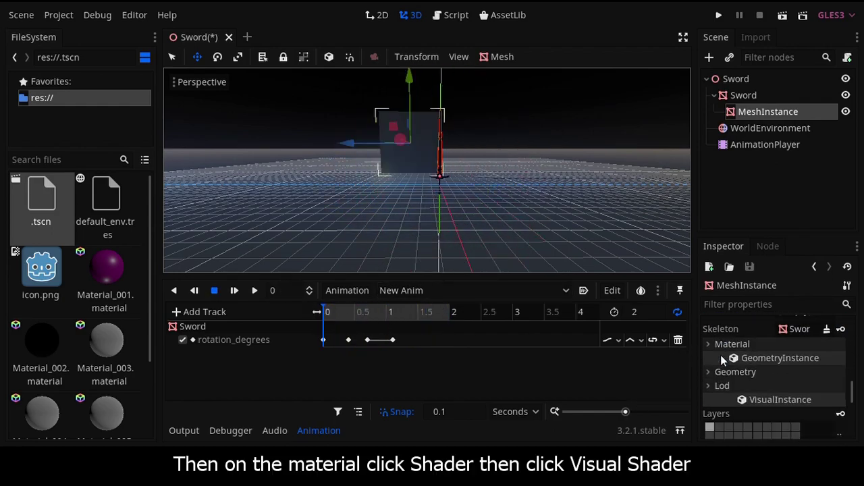
pyautogui.click(737, 372)
pyautogui.click(795, 386)
pyautogui.click(795, 390)
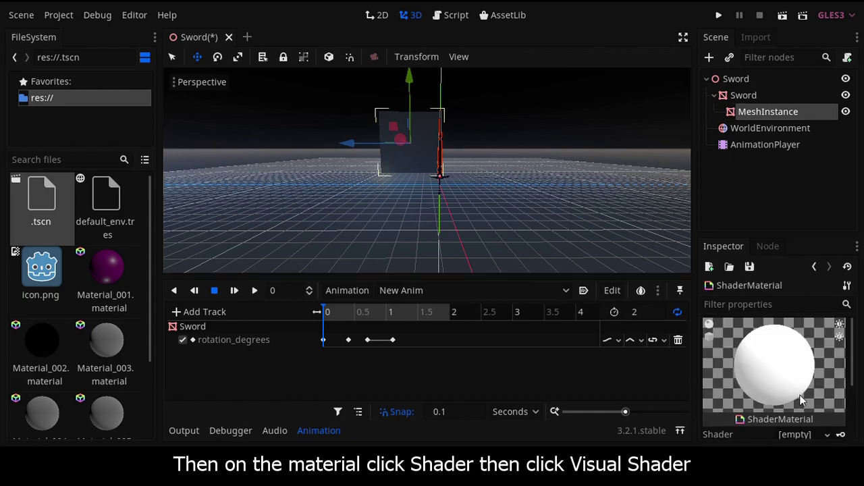
pyautogui.scroll(-2, 806, 413)
pyautogui.click(796, 375)
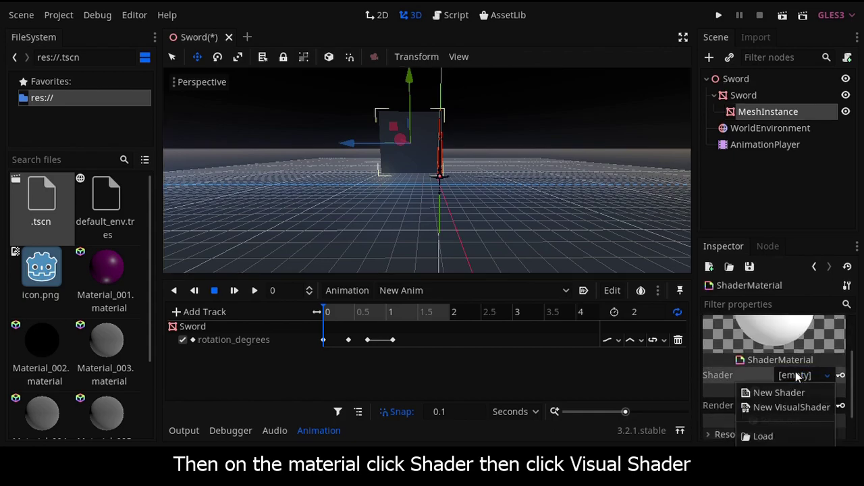
pyautogui.click(799, 407)
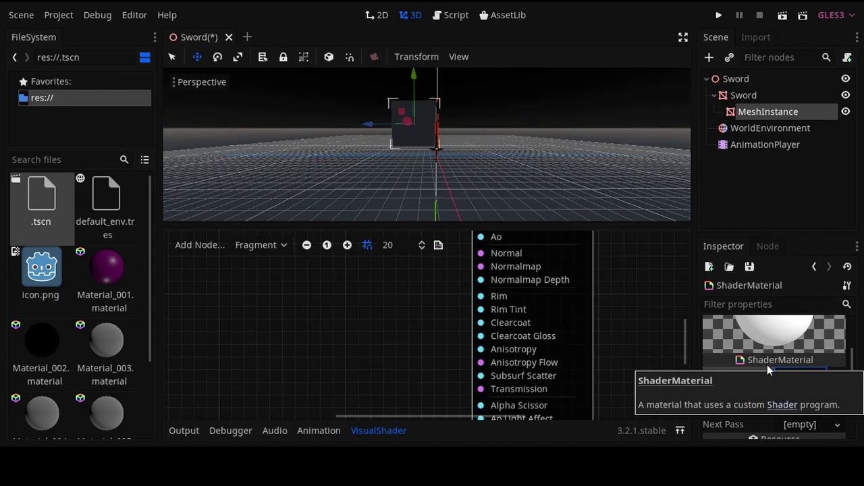
# - Set the visual shader's Cull mode to disabled so both faces render
pyautogui.click(799, 340)
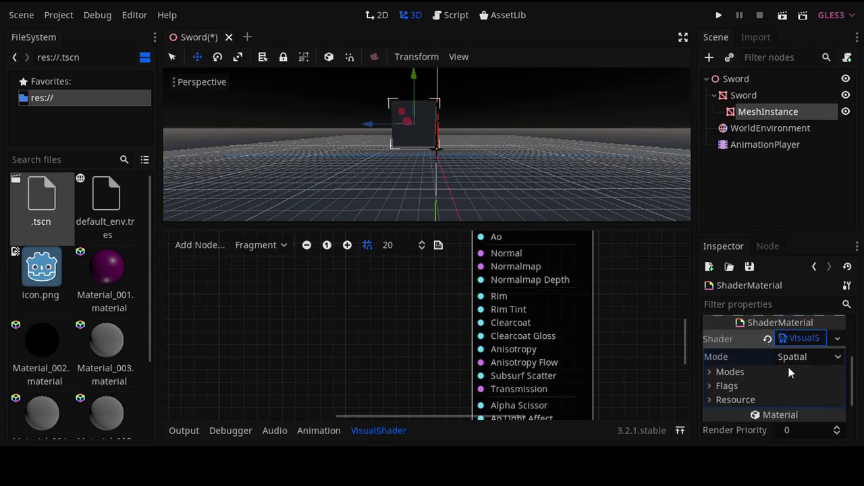
pyautogui.click(791, 372)
pyautogui.click(809, 406)
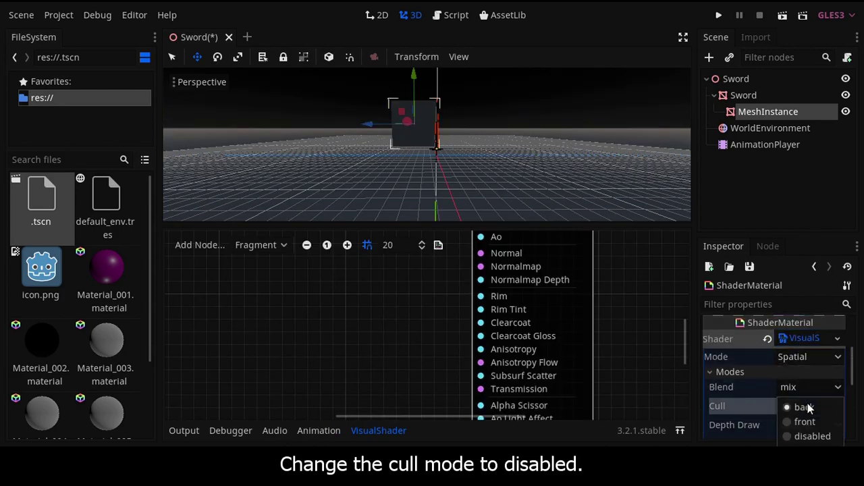
pyautogui.click(813, 437)
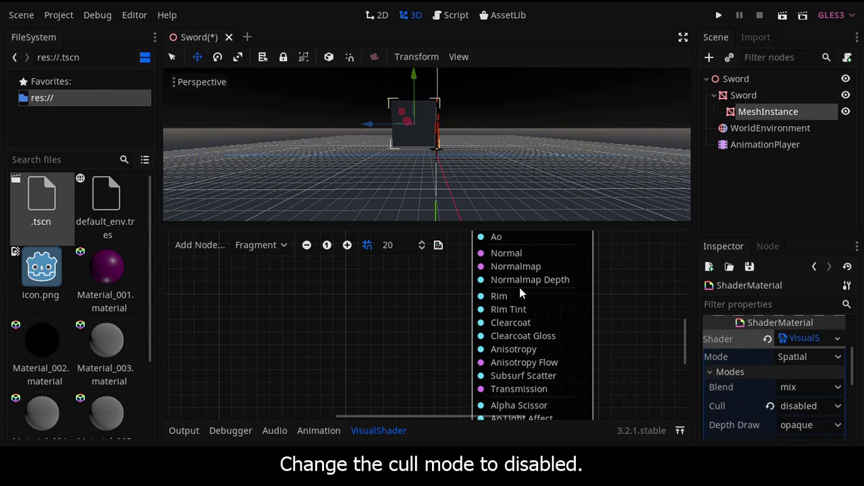
pyautogui.moveTo(581, 343); pyautogui.dragTo(589, 404, button='middle')
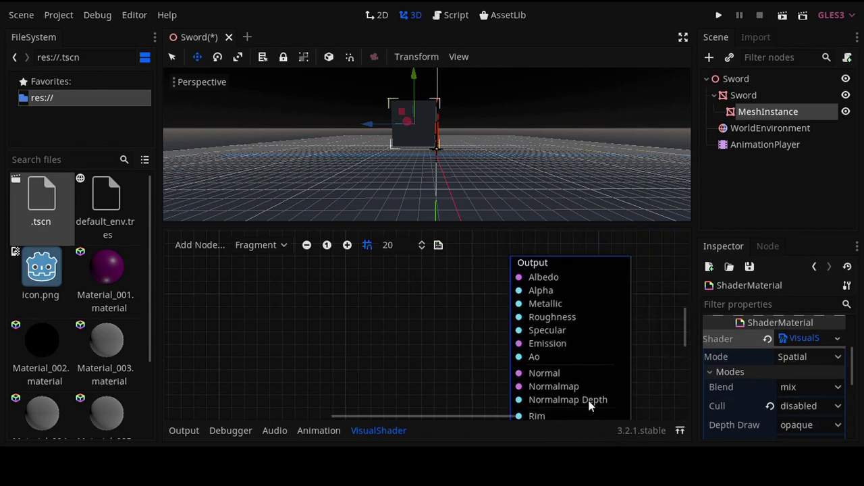
# - Add a Texture node with a seamless 657 × 657 NoiseTexture using new OpenSimplexNoise
pyautogui.rightClick(257, 334)
pyautogui.write('texture')
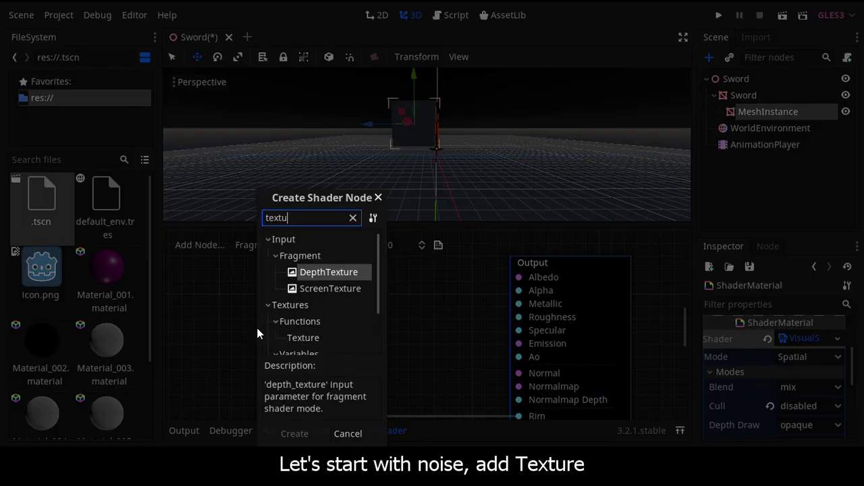
pyautogui.doubleClick(299, 340)
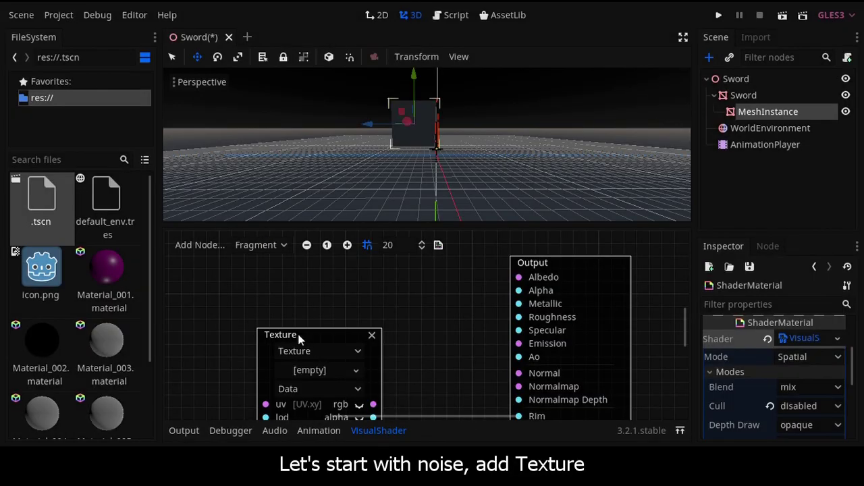
pyautogui.moveTo(299, 340); pyautogui.dragTo(264, 255)
pyautogui.click(281, 285)
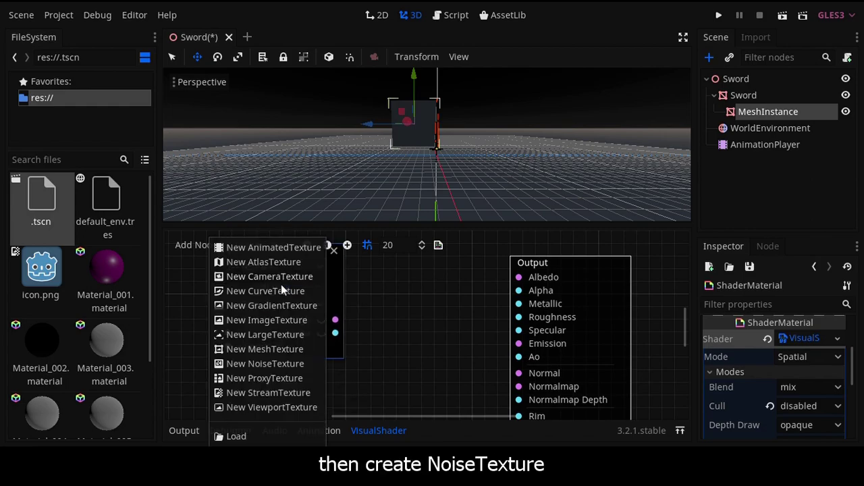
pyautogui.click(278, 363)
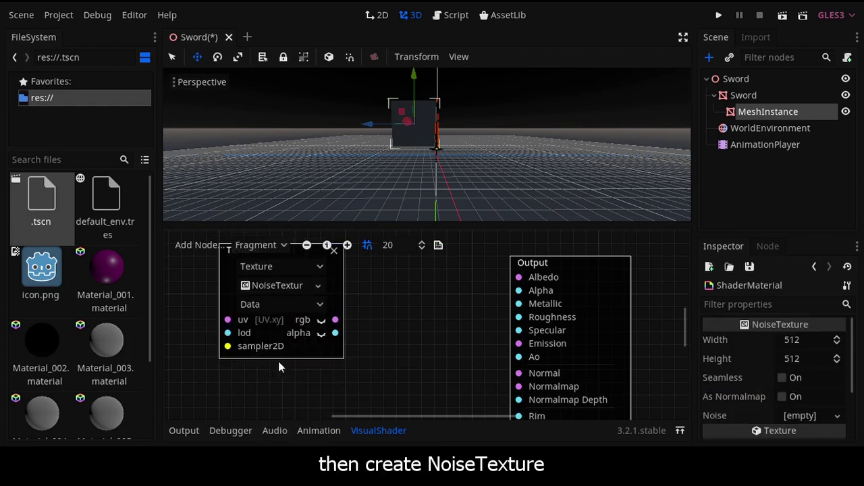
pyautogui.click(805, 341)
pyautogui.write('6')
pyautogui.press('Tab')
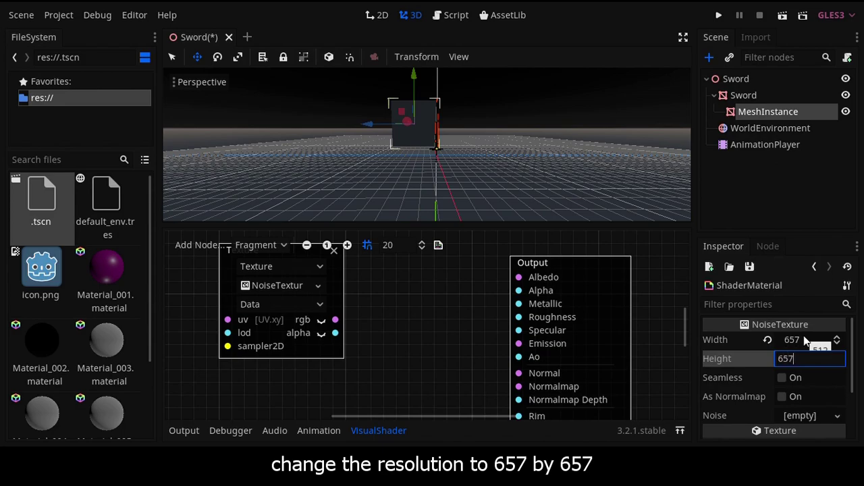
pyautogui.press('Tab')
pyautogui.click(817, 416)
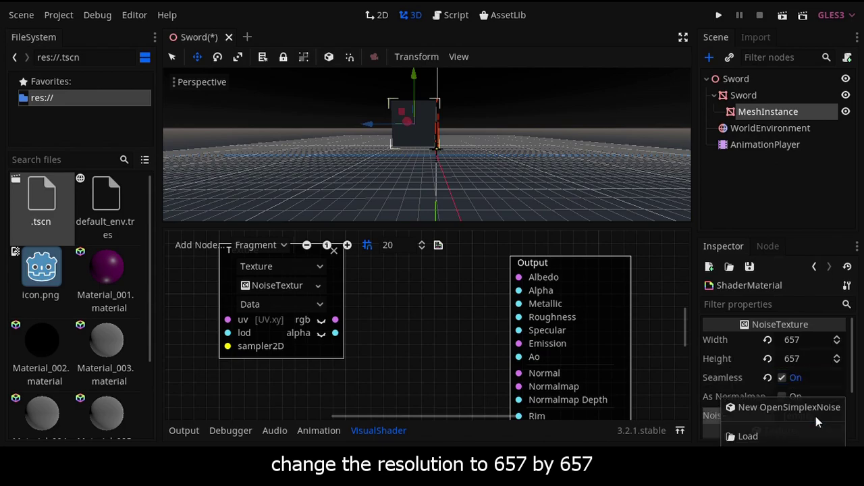
pyautogui.click(807, 408)
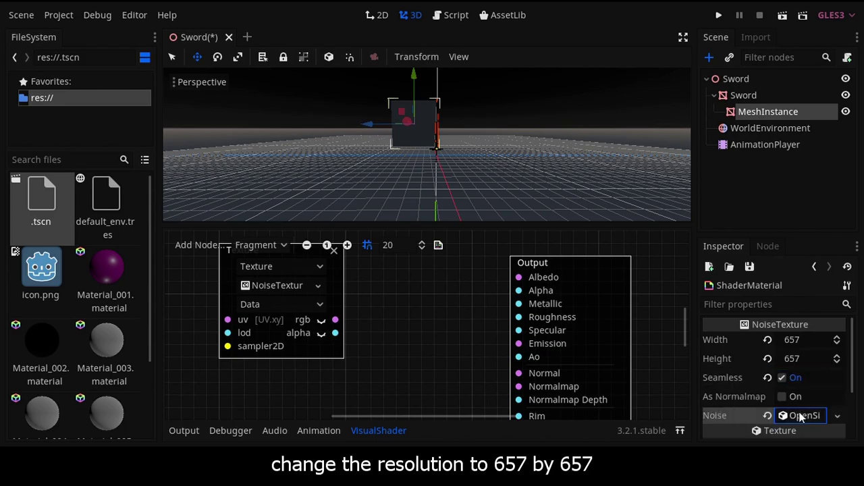
# - Add a second Texture node with a new GradientTexture and a new Gradient
pyautogui.rightClick(263, 389)
pyautogui.write('text')
pyautogui.press('Down')
pyautogui.press('Down')
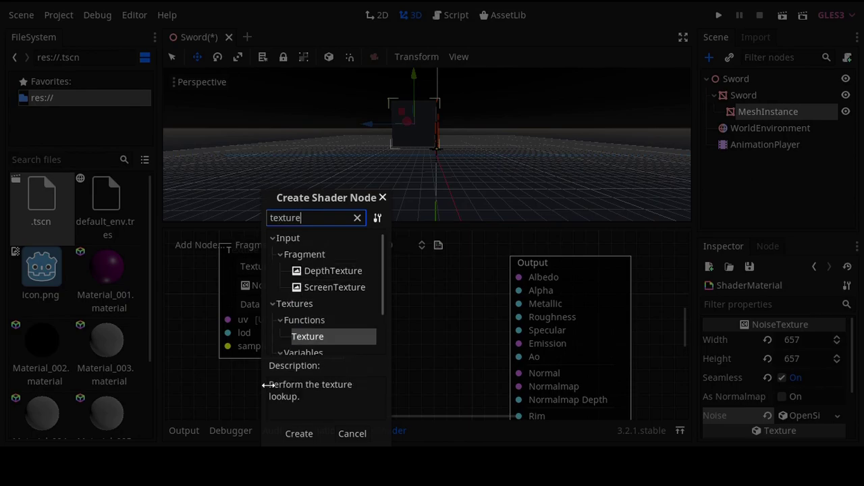
pyautogui.press('Return')
pyautogui.scroll(-3, 249, 343)
pyautogui.click(250, 341)
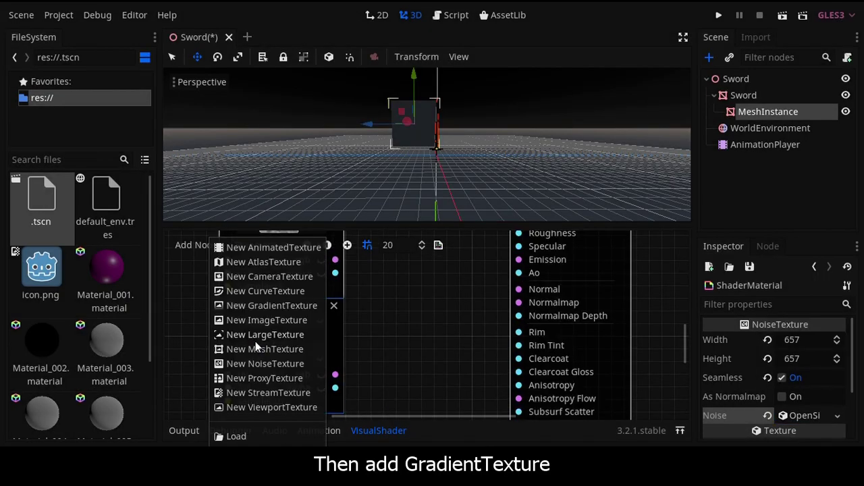
pyautogui.click(294, 308)
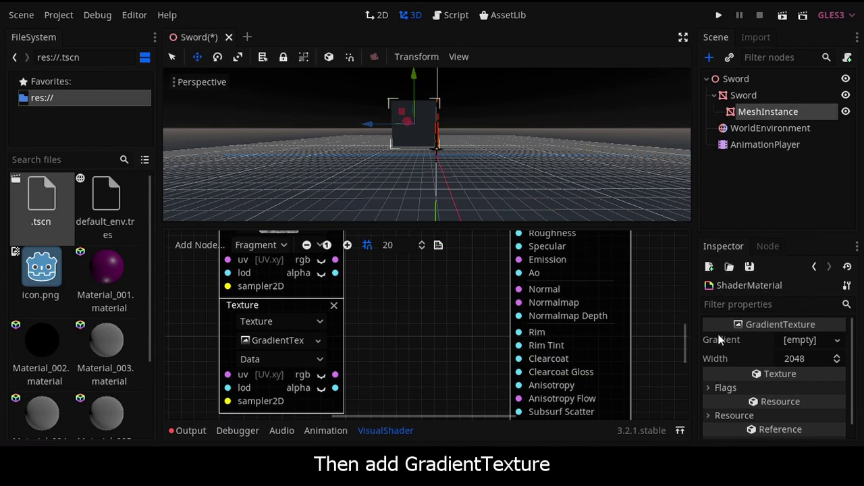
pyautogui.click(802, 339)
pyautogui.click(805, 356)
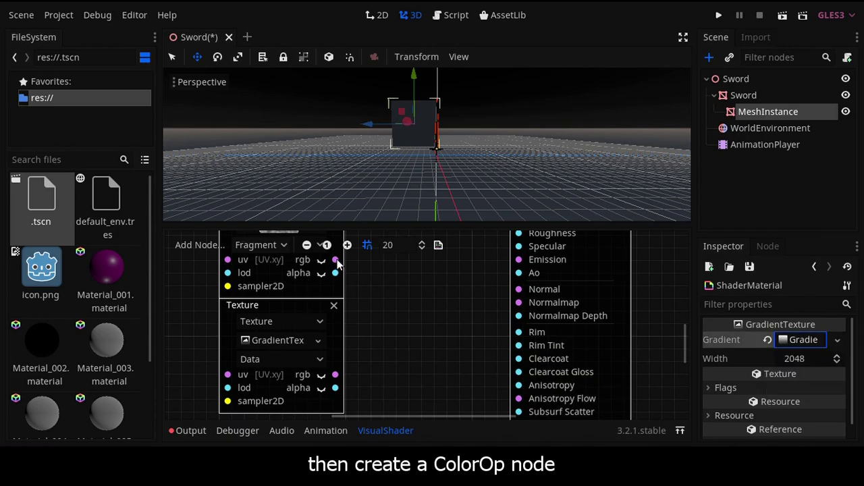
# - Blend the noise and gradient textures through an Overlay ColorOp
pyautogui.moveTo(335, 260); pyautogui.dragTo(405, 331)
pyautogui.write('overl')
pyautogui.press('Return')
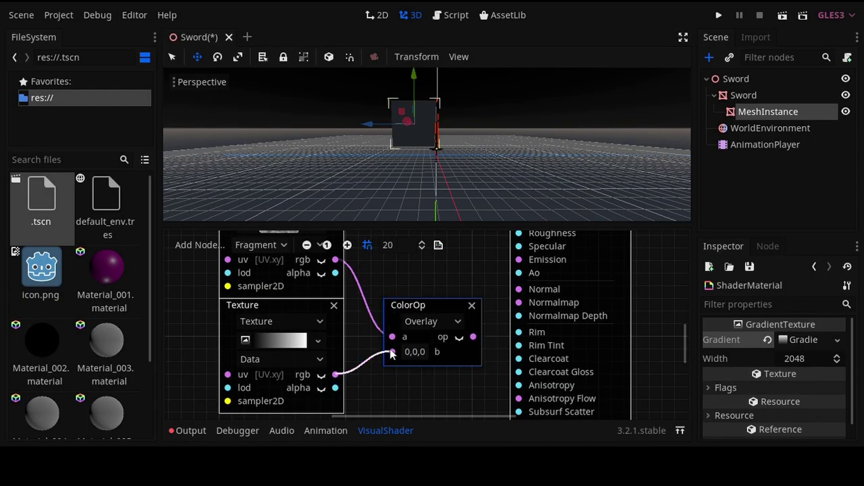
pyautogui.moveTo(392, 354); pyautogui.dragTo(392, 350)
pyautogui.moveTo(597, 325); pyautogui.dragTo(699, 385)
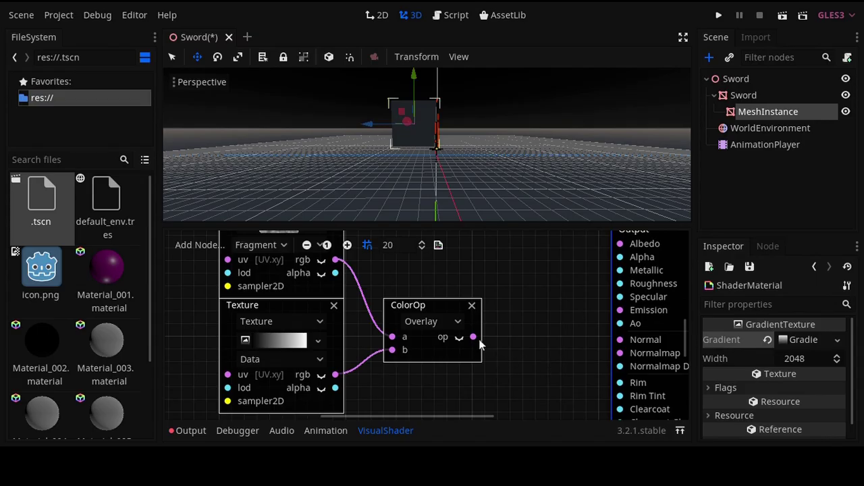
# - Round the overlay result and connect it to the Output's Alpha
pyautogui.moveTo(479, 342); pyautogui.dragTo(546, 316)
pyautogui.write('roun')
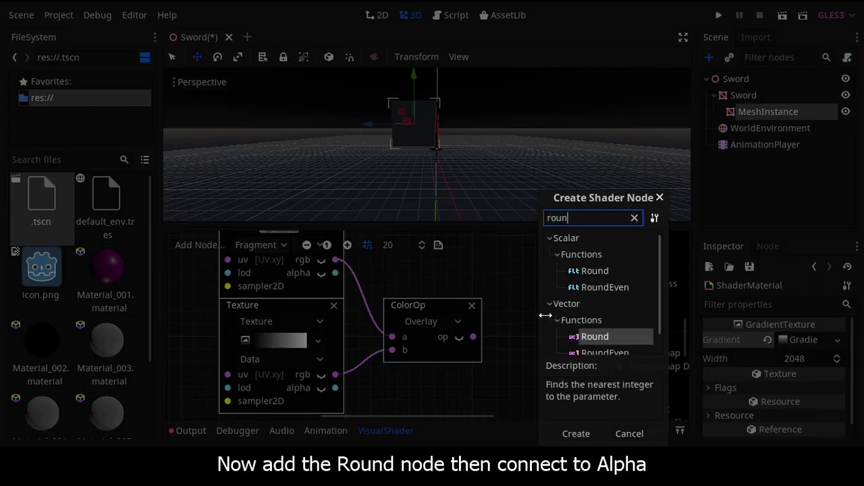
pyautogui.press('Return')
pyautogui.moveTo(575, 317); pyautogui.dragTo(532, 315)
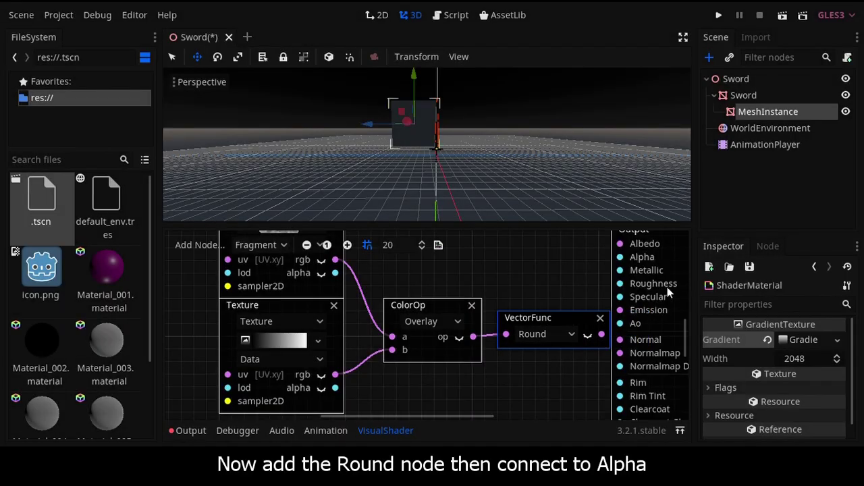
pyautogui.moveTo(667, 287); pyautogui.dragTo(665, 296)
pyautogui.moveTo(601, 335); pyautogui.dragTo(633, 269)
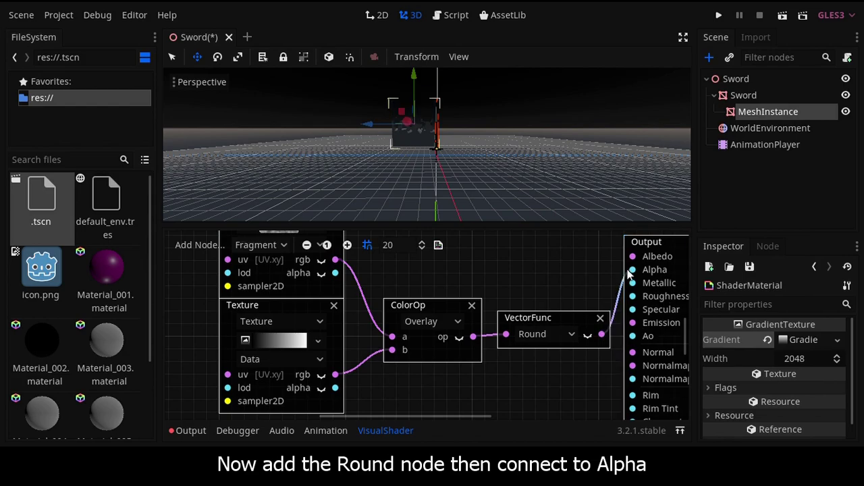
# - Rotate the mesh about 90 degrees
pyautogui.click(217, 57)
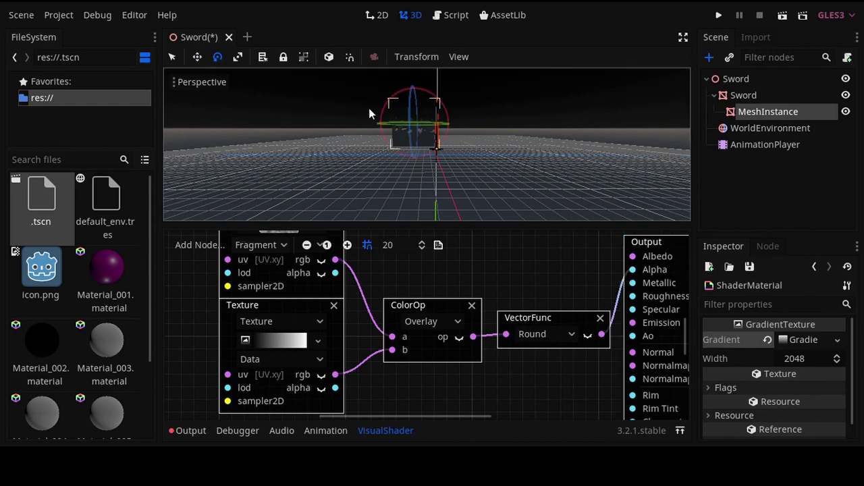
pyautogui.moveTo(383, 126); pyautogui.dragTo(403, 154)
pyautogui.scroll(3, 361, 327)
pyautogui.scroll(-1, 351, 344)
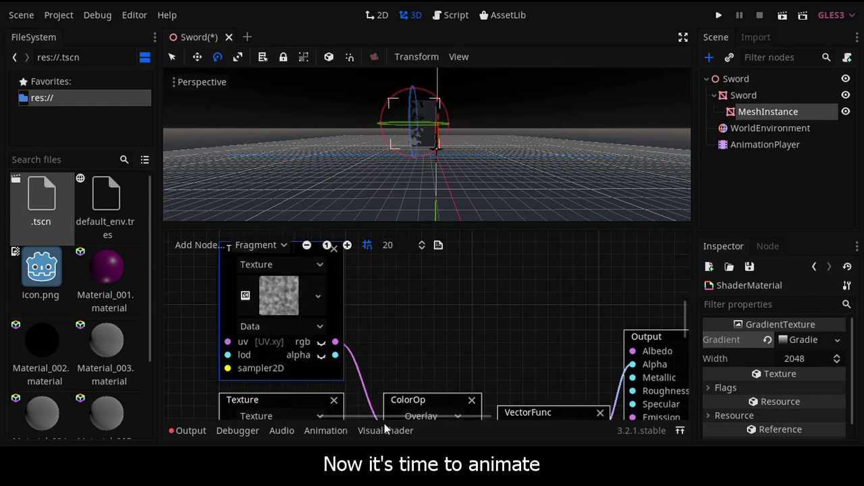
# - Add a UV input node to the shader graph
pyautogui.moveTo(384, 416); pyautogui.dragTo(268, 412)
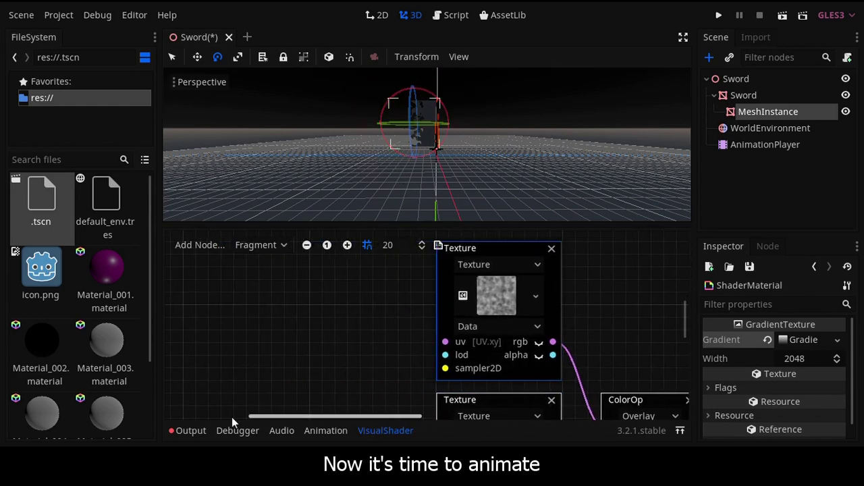
pyautogui.rightClick(177, 328)
pyautogui.write('uv')
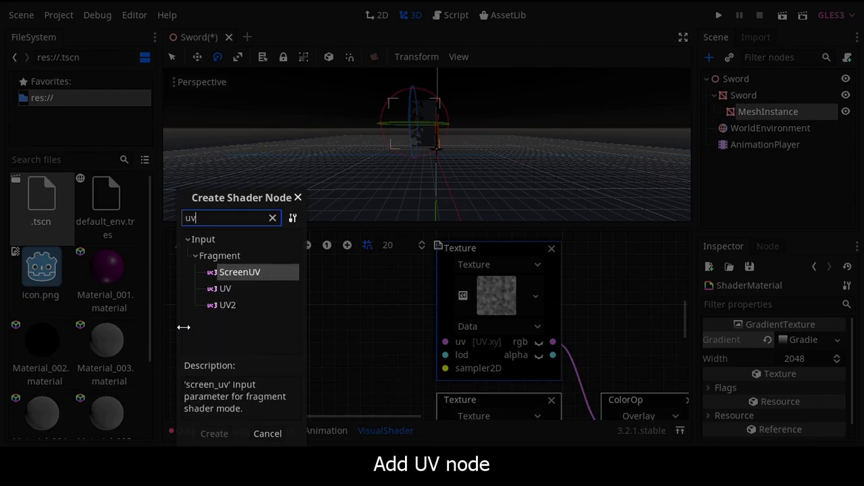
pyautogui.press('Down')
pyautogui.press('Return')
pyautogui.moveTo(213, 332); pyautogui.dragTo(220, 298)
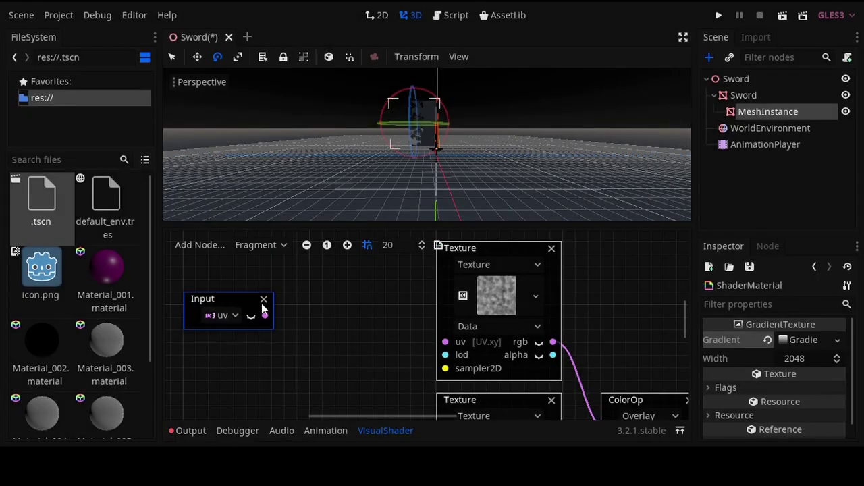
# - Add a vector Add node and a VectorUniform node
pyautogui.rightClick(313, 336)
pyautogui.write('add')
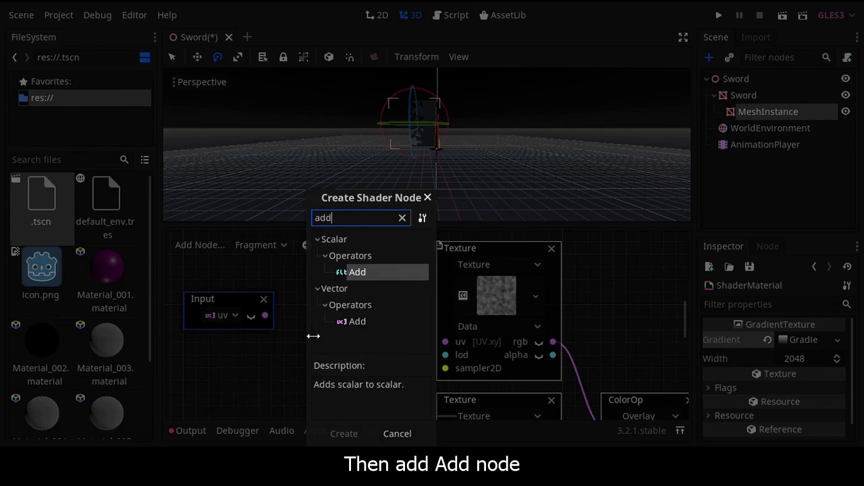
pyautogui.press('Down')
pyautogui.press('Return')
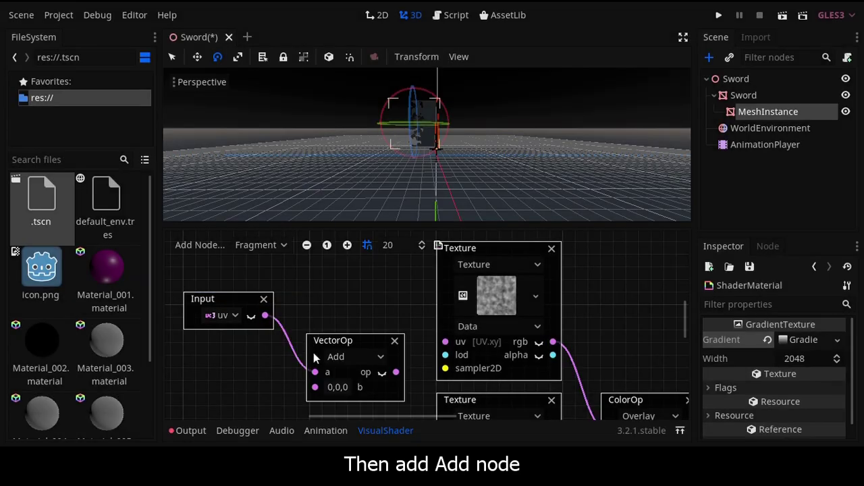
pyautogui.rightClick(312, 388)
pyautogui.write('vectoru')
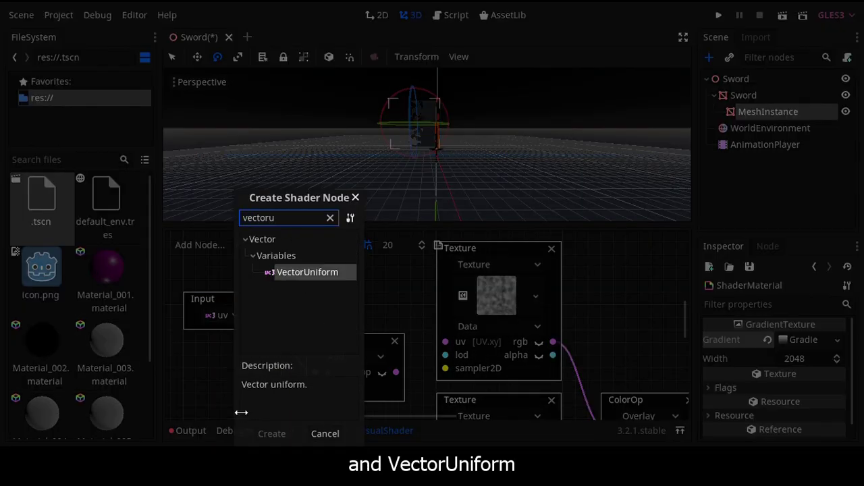
pyautogui.press('Return')
# - Place the uniform beside the Add node and rename it 'Offset'
pyautogui.keyDown('shift'); pyautogui.hscroll(-2, 290, 409); pyautogui.keyUp('shift')
pyautogui.scroll(-2, 329, 404)
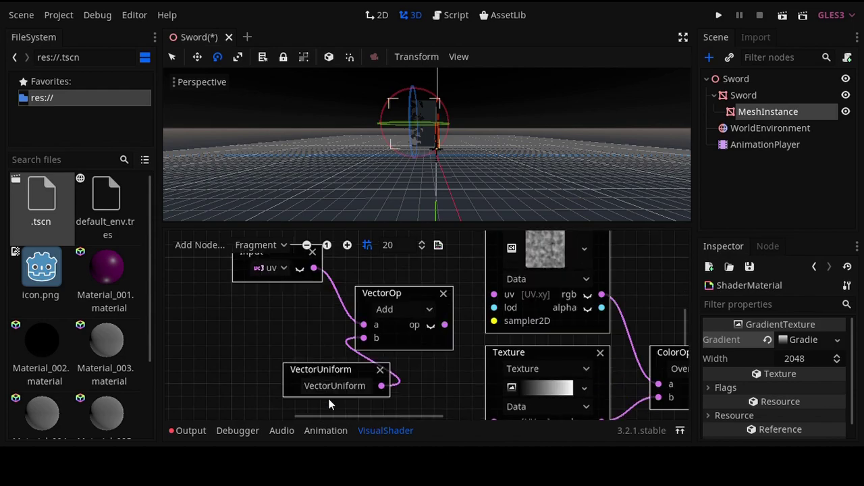
pyautogui.moveTo(334, 369); pyautogui.dragTo(271, 365)
pyautogui.doubleClick(267, 381)
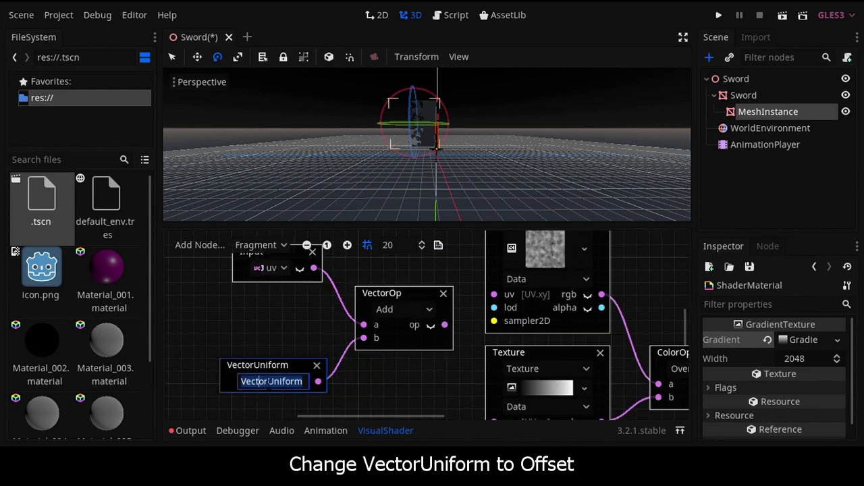
pyautogui.write('Offset')
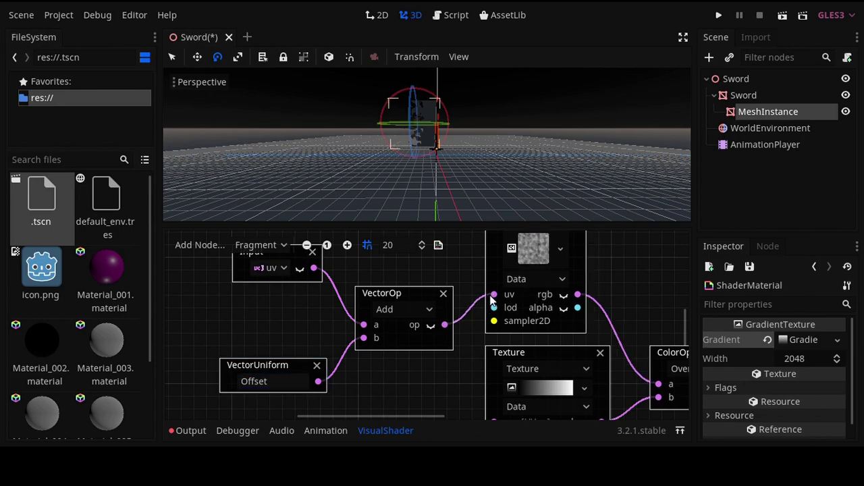
pyautogui.click(702, 353)
# - Keyframe Offset x at -1 at 0 seconds and 0 at 2 seconds
pyautogui.click(730, 390)
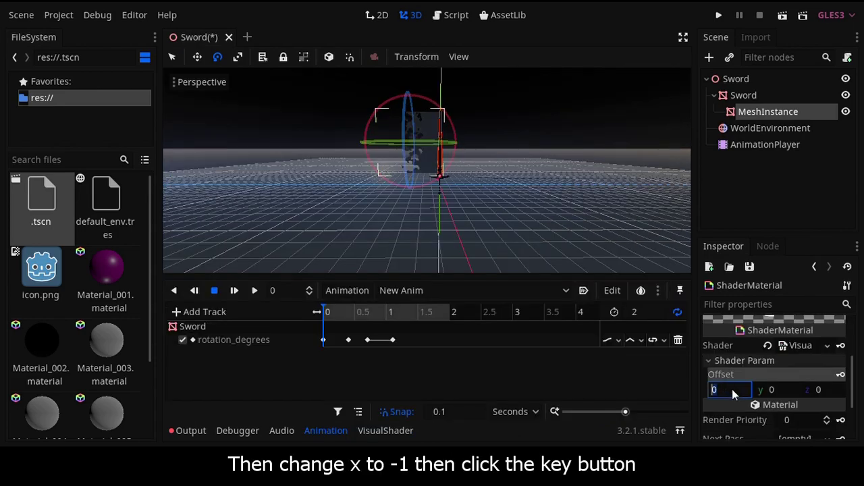
pyautogui.write('-1')
pyautogui.click(841, 375)
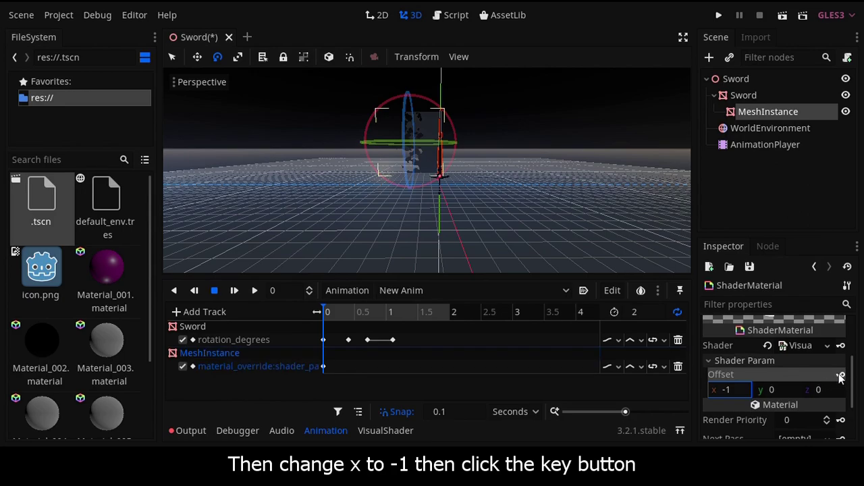
pyautogui.moveTo(438, 311); pyautogui.dragTo(454, 311)
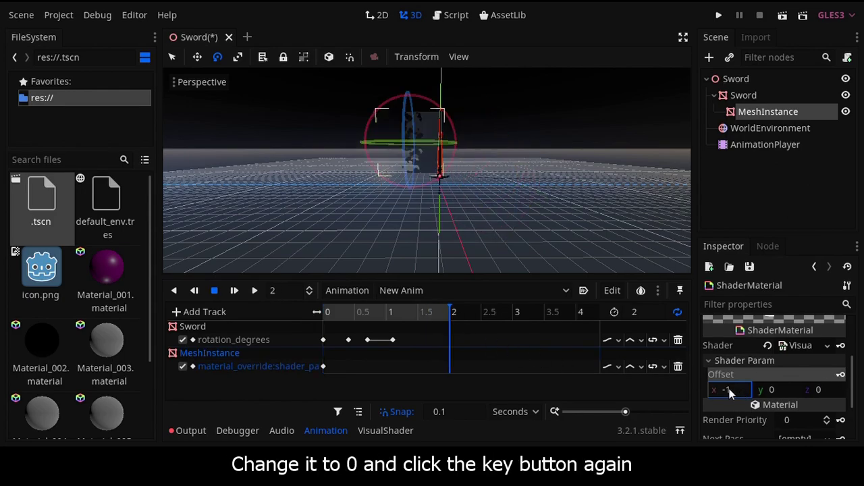
pyautogui.click(729, 394)
pyautogui.write('0')
pyautogui.press('Return')
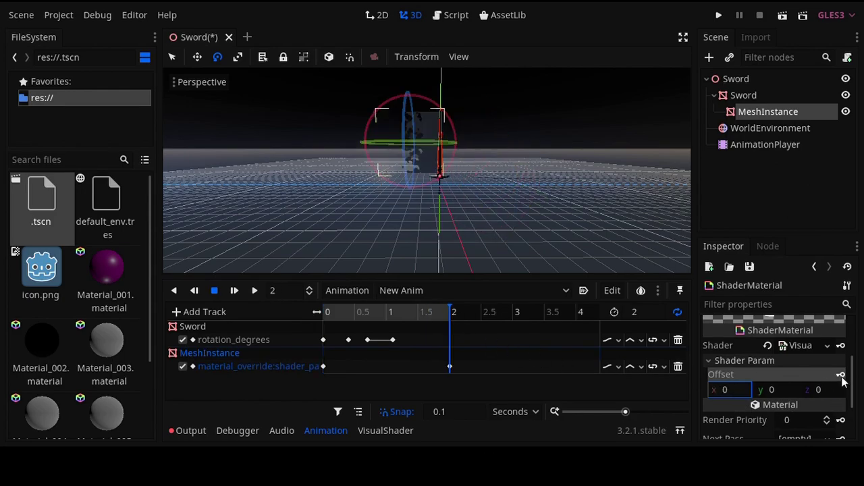
pyautogui.click(841, 375)
# - Disable the rotation_degrees track and play the animation to check it
pyautogui.click(182, 340)
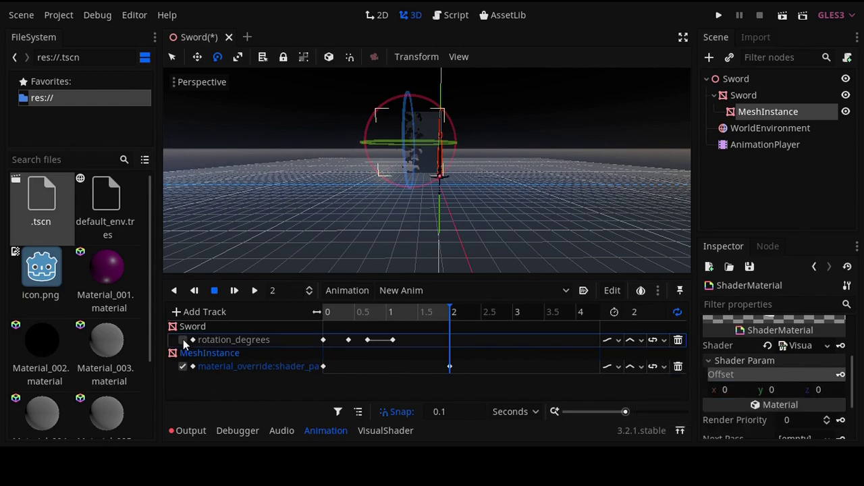
pyautogui.hotkey('shift', 'd')
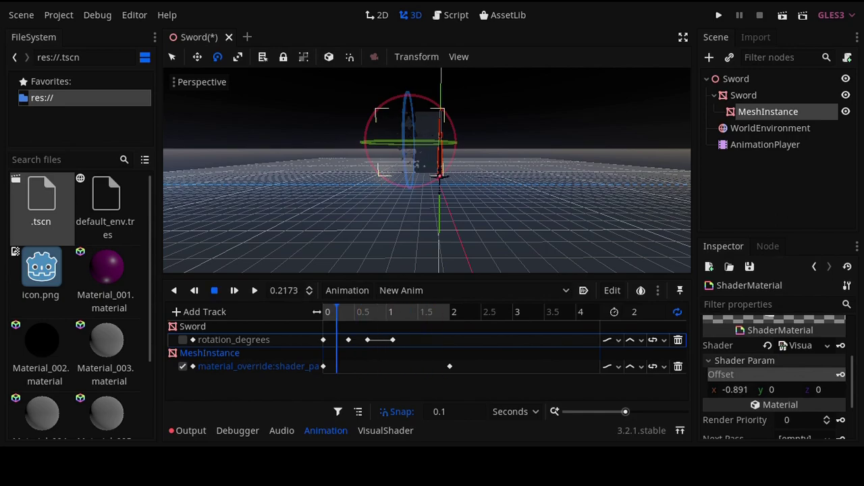
pyautogui.click(367, 435)
# - Slide the gradient texture's colour stop left so the gradient becomes mostly white
pyautogui.click(511, 383)
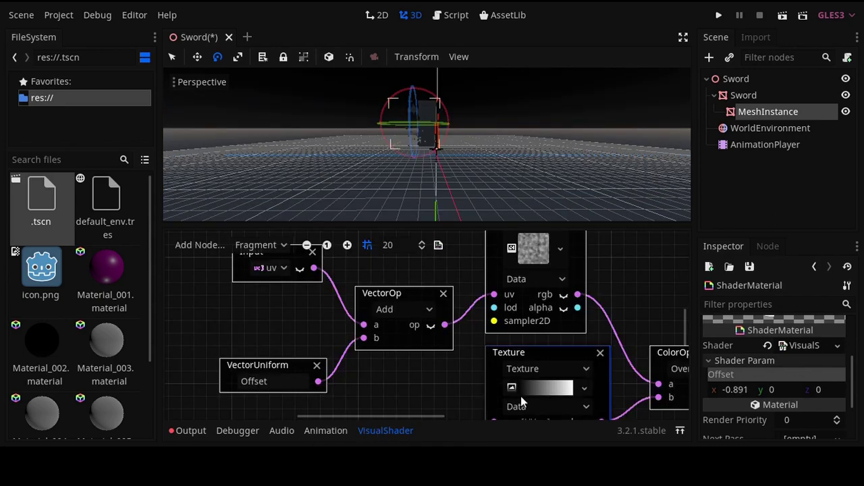
pyautogui.click(562, 391)
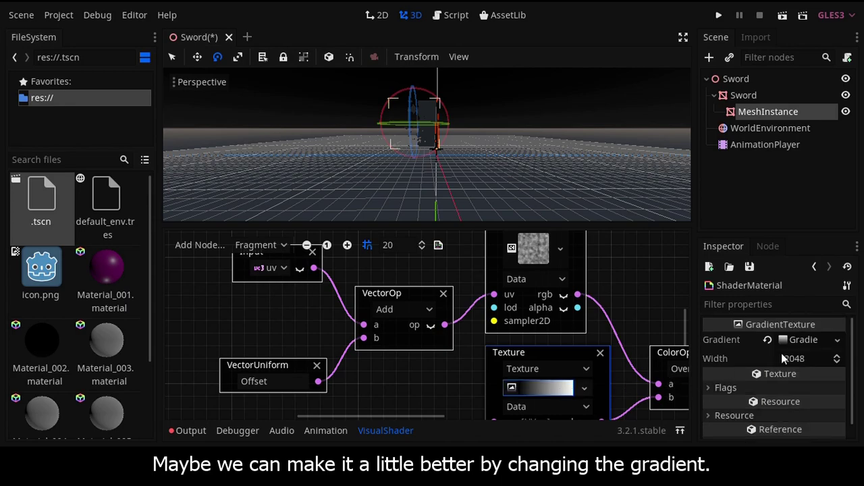
pyautogui.click(798, 341)
pyautogui.moveTo(810, 382); pyautogui.dragTo(736, 379)
pyautogui.moveTo(405, 419); pyautogui.dragTo(471, 420)
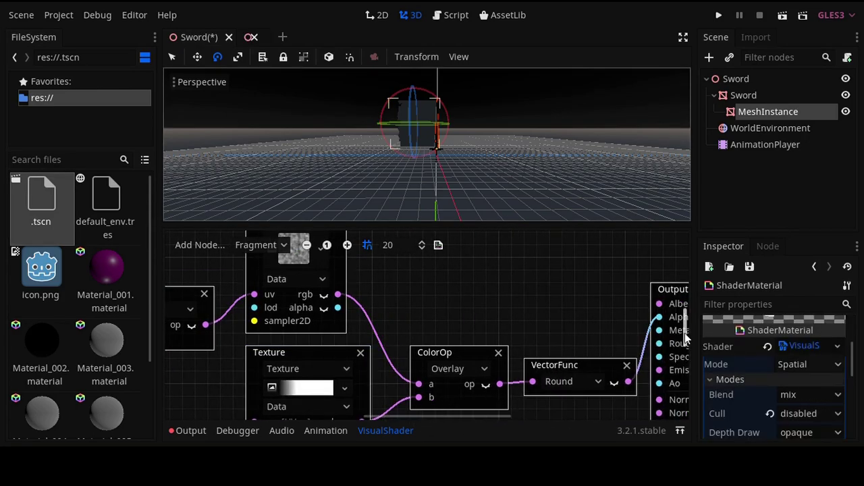
pyautogui.scroll(-3, 686, 341)
pyautogui.moveTo(574, 322); pyautogui.dragTo(566, 283)
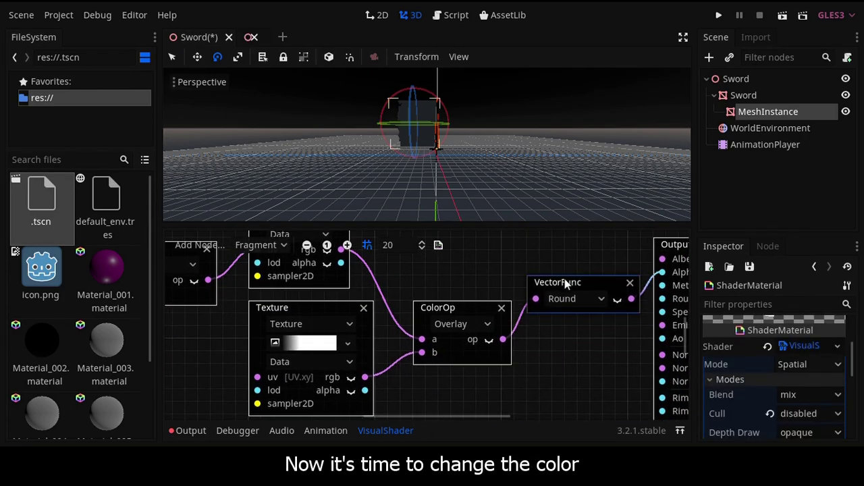
# - Multiply the overlay result by a new ColorConstant node
pyautogui.moveTo(503, 339); pyautogui.dragTo(534, 366)
pyautogui.write('multi')
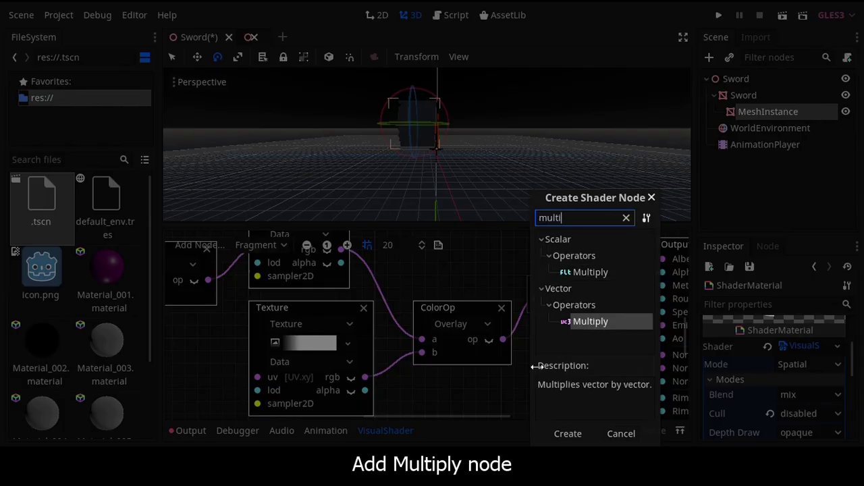
pyautogui.press('Return')
pyautogui.scroll(-3, 559, 360)
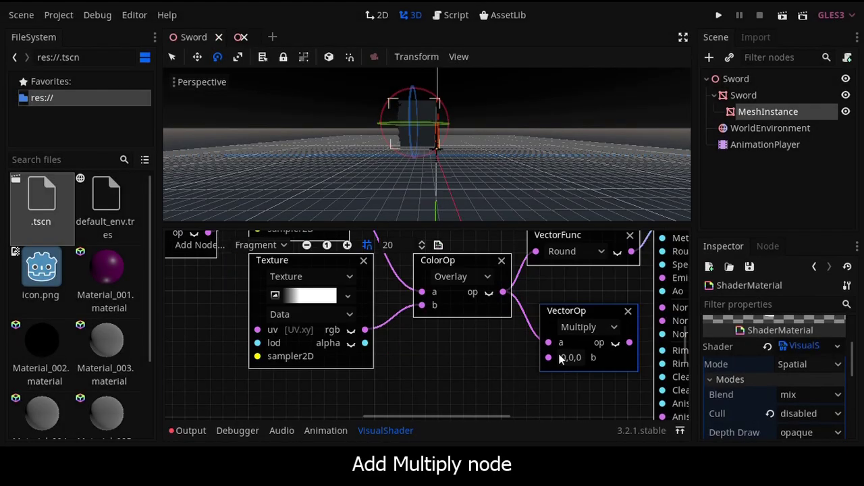
pyautogui.moveTo(548, 358); pyautogui.dragTo(500, 373)
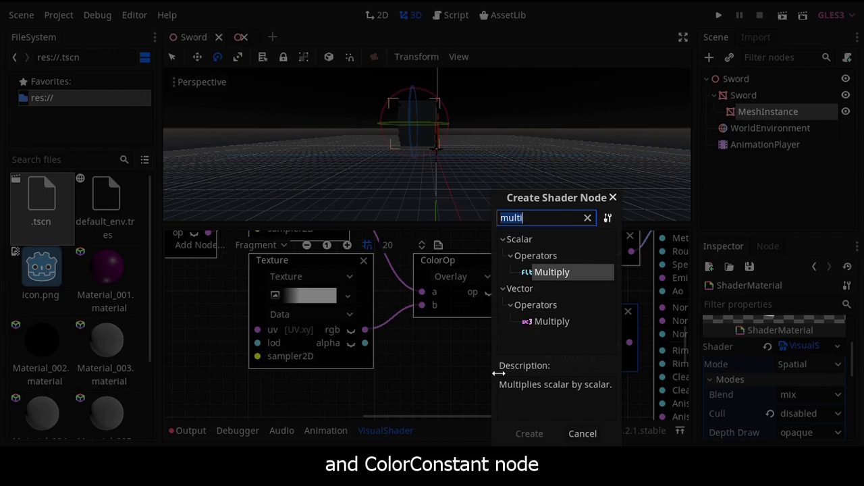
pyautogui.write('color')
pyautogui.press('Down')
pyautogui.press('Down')
pyautogui.press('Return')
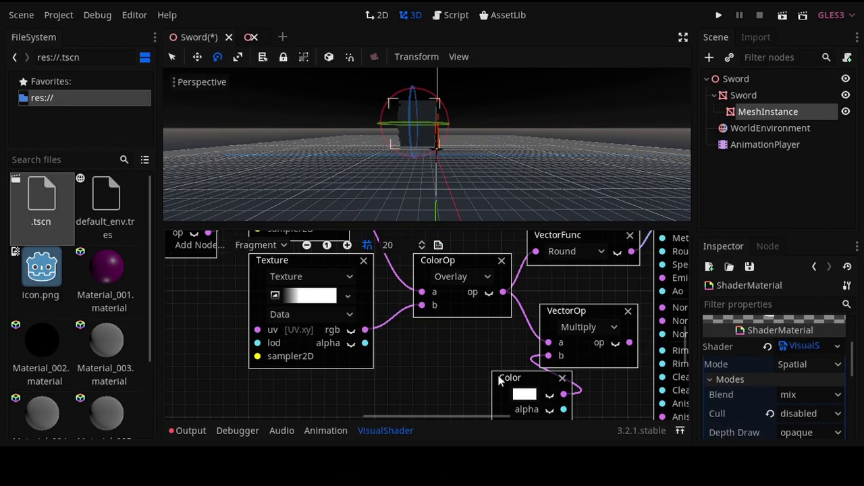
pyautogui.moveTo(499, 381); pyautogui.dragTo(447, 376)
# - Set the Color constant to orange (ff6600)
pyautogui.click(476, 392)
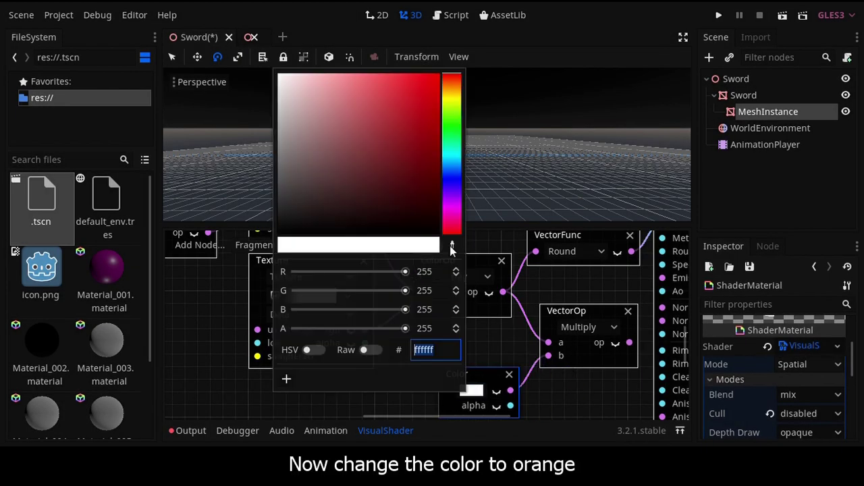
pyautogui.moveTo(452, 98); pyautogui.dragTo(452, 85)
pyautogui.click(425, 92)
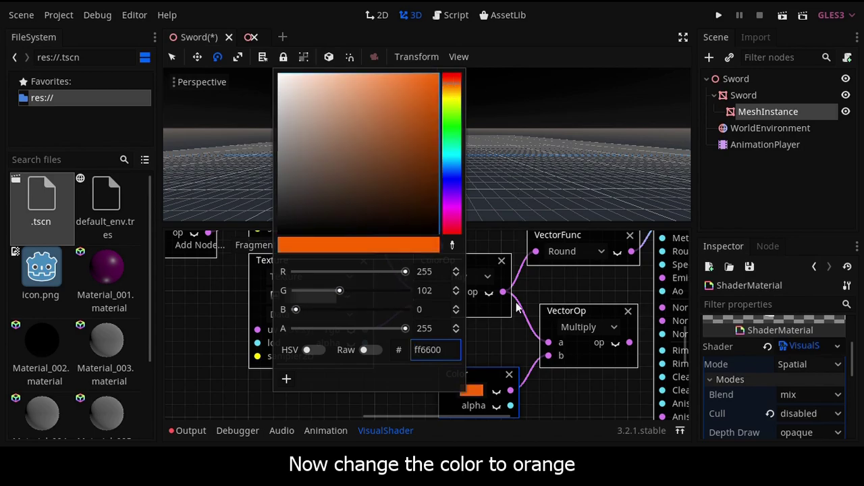
pyautogui.click(505, 349)
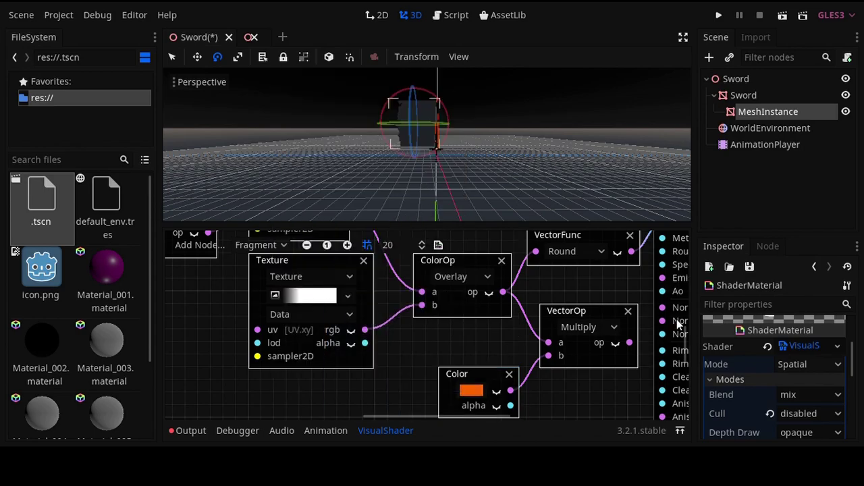
# - Connect the multiplied colour to the Output's Emission so the slash glows
pyautogui.moveTo(677, 323); pyautogui.dragTo(723, 318)
pyautogui.moveTo(465, 414); pyautogui.dragTo(509, 419)
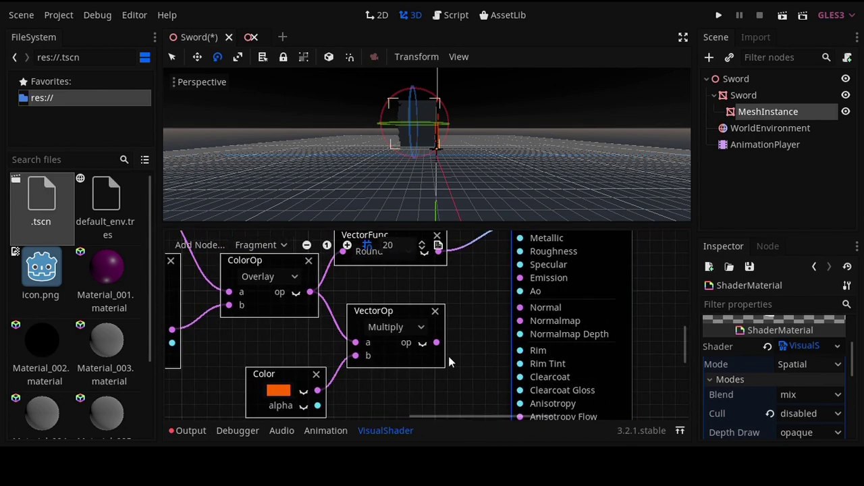
pyautogui.scroll(3, 491, 341)
pyautogui.moveTo(437, 390); pyautogui.dragTo(517, 259)
pyautogui.moveTo(436, 390); pyautogui.dragTo(519, 325)
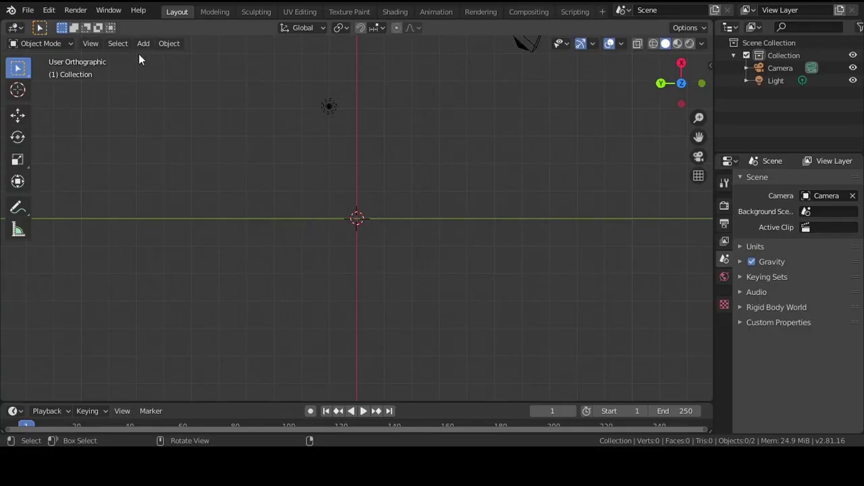
# - Add a plane mesh and set its size to 7 m
pyautogui.click(143, 43)
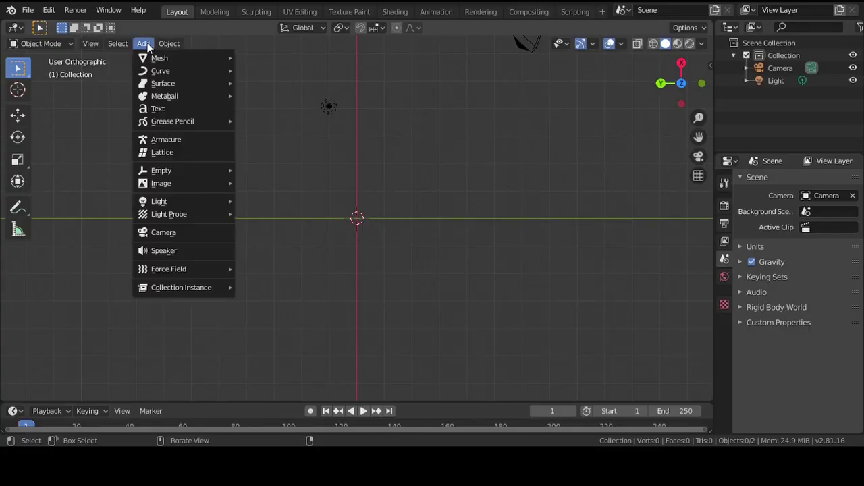
pyautogui.moveTo(195, 59)
pyautogui.click(270, 58)
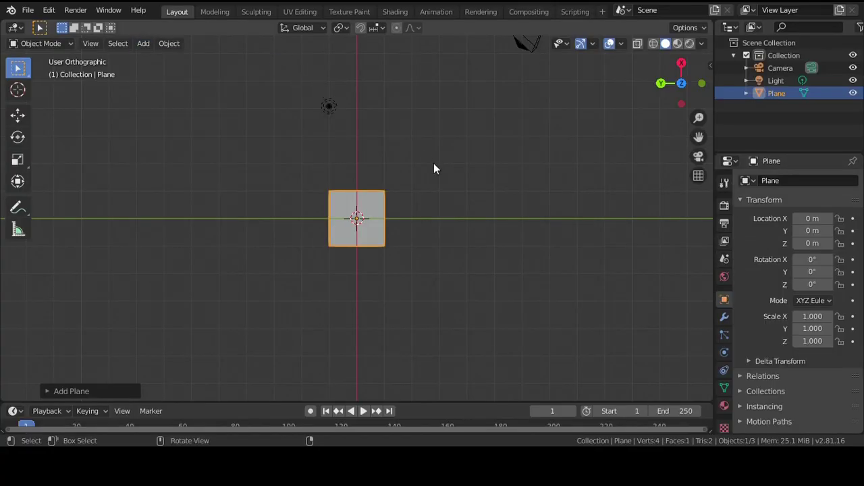
pyautogui.click(97, 391)
pyautogui.click(170, 281)
pyautogui.write('7')
pyautogui.press('Return')
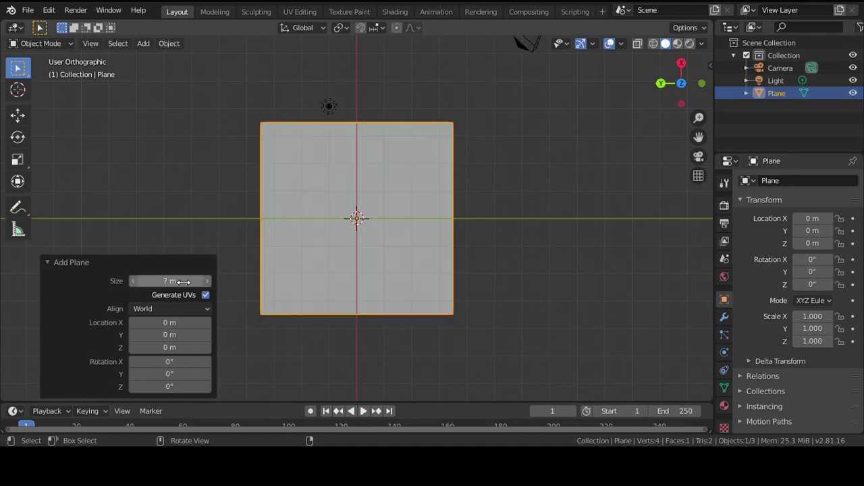
pyautogui.scroll(-6, 377, 232)
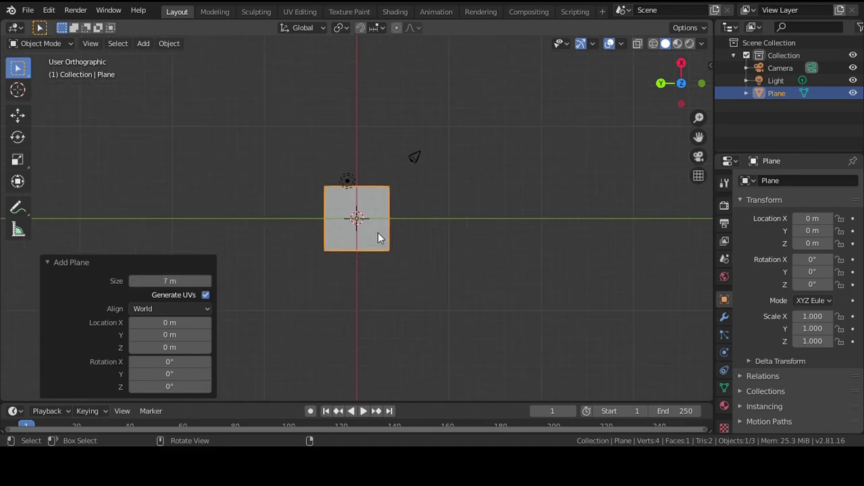
# - Enter Edit Mode, add level-2 subdivision, and switch to edge selection
pyautogui.press('Tab')
pyautogui.hotkey('ctrl', '2')
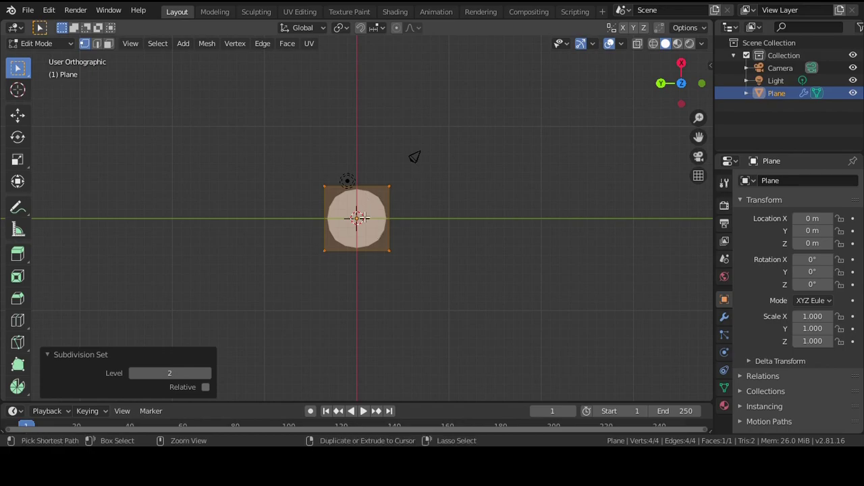
pyautogui.hotkey('ctrl', 'Tab')
pyautogui.click(349, 205)
# - Widen the plane's top edge along Y and slide it along Y into a slant
pyautogui.click(367, 194)
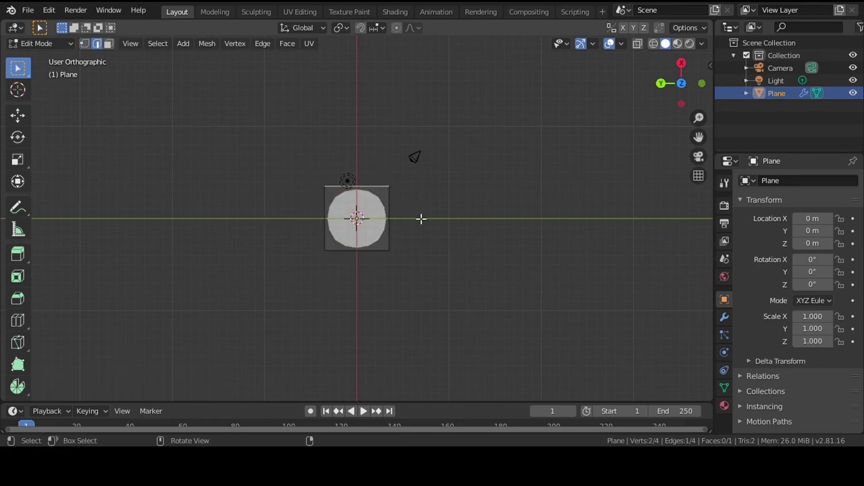
pyautogui.press('s')
pyautogui.press('y')
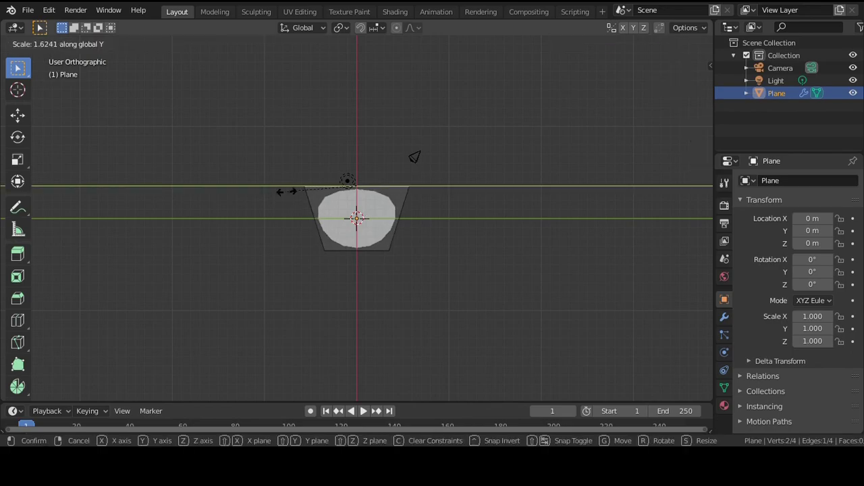
pyautogui.click(294, 197)
pyautogui.press('g')
pyautogui.press('y')
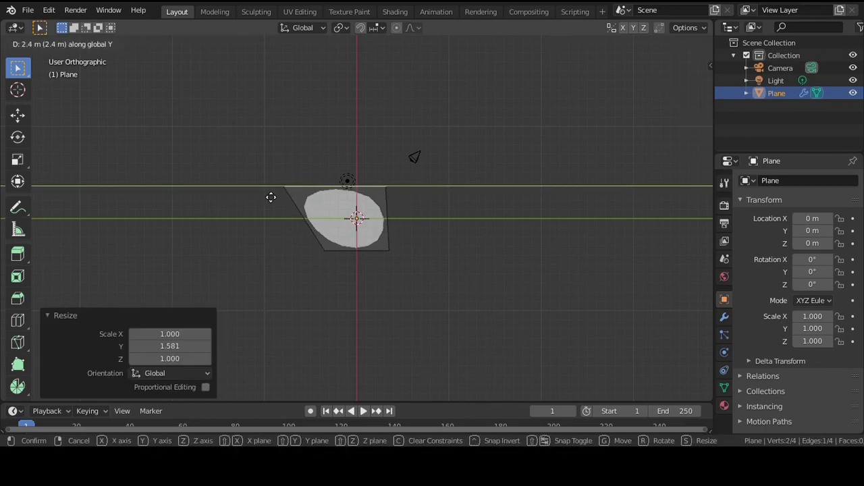
pyautogui.click(270, 196)
# - Add a loop cut near the bottom and shrink the new bottom edge to taper the plane
pyautogui.hotkey('ctrl', 'r')
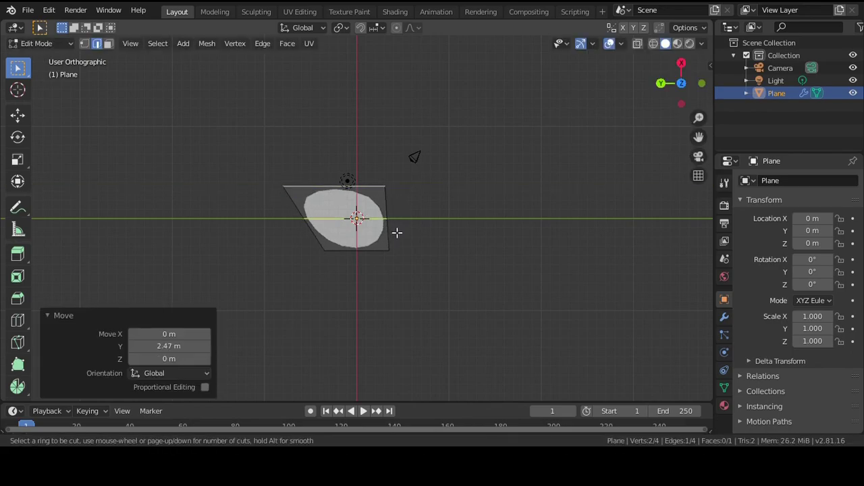
pyautogui.click(397, 232)
pyautogui.click(432, 290)
pyautogui.press('s')
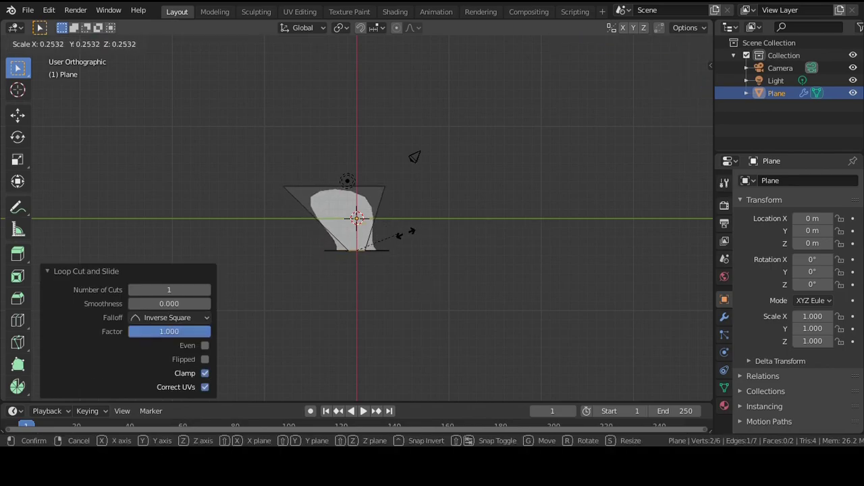
pyautogui.click(425, 237)
pyautogui.press('g')
pyautogui.press('x')
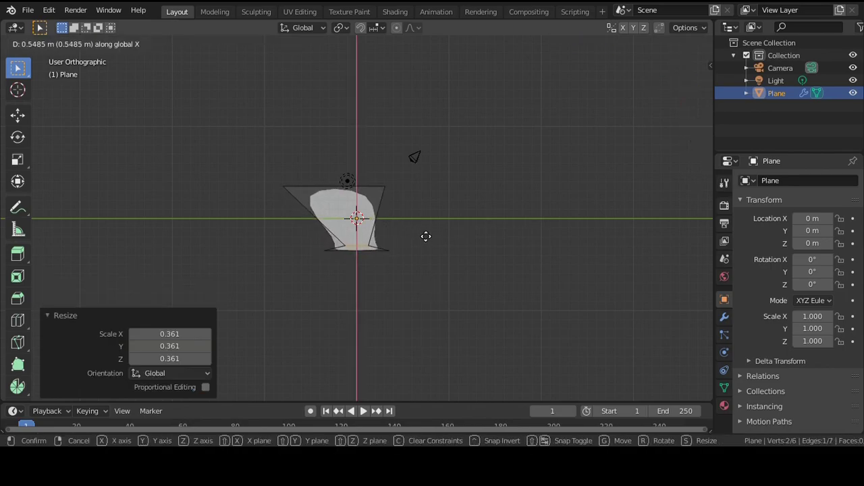
pyautogui.rightClick(425, 235)
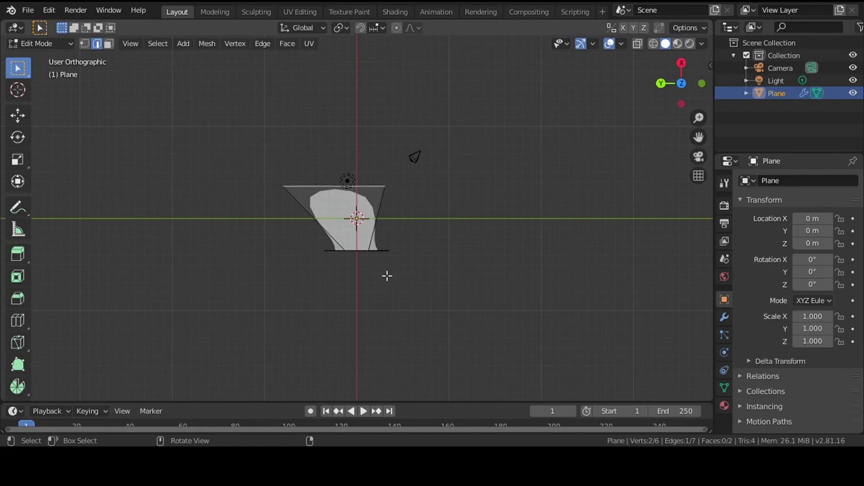
# - Extrude a new section up and left from the top edge, shrinking and rotating it to curve
pyautogui.press('r')
pyautogui.press('e')
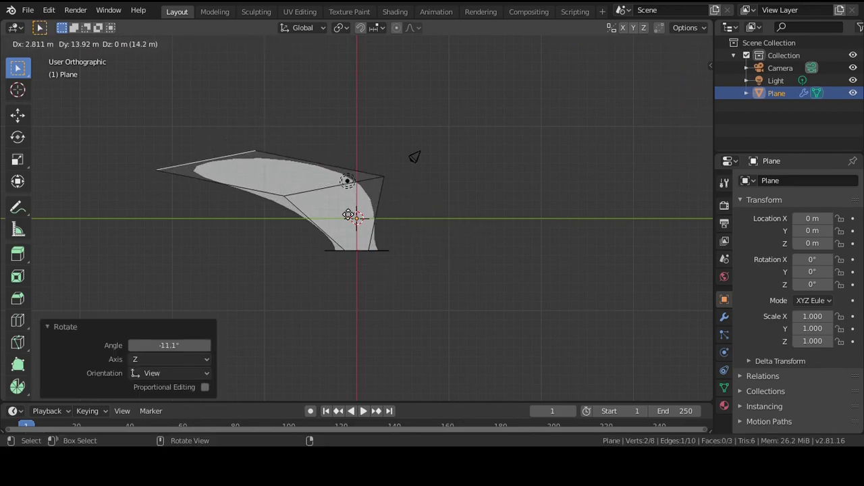
pyautogui.click(455, 118)
pyautogui.press('s')
pyautogui.click(331, 154)
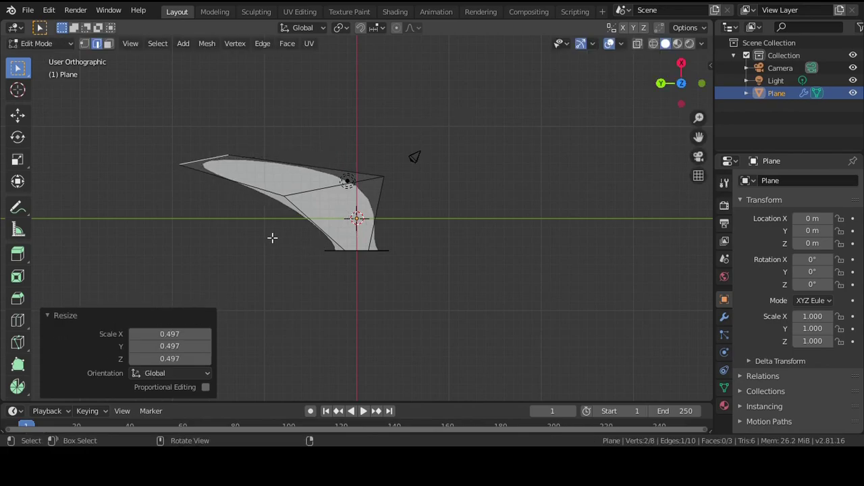
pyautogui.press('r')
pyautogui.click(362, 254)
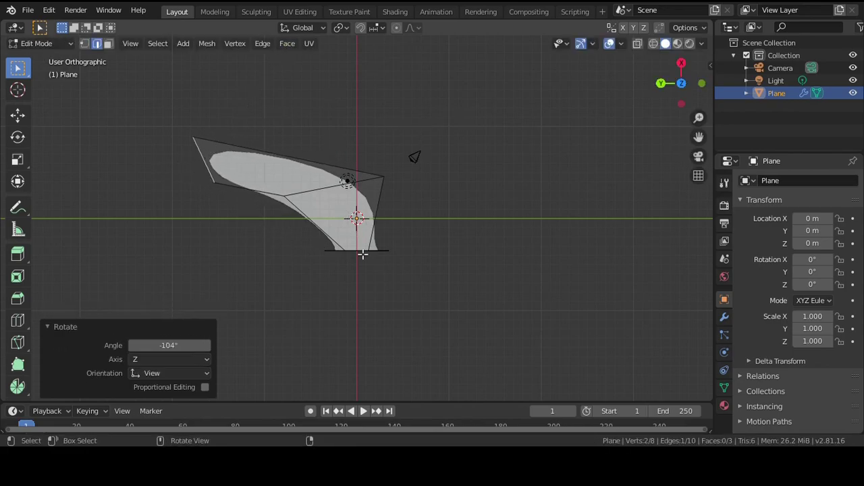
# - Shrink the tip edge, rotate it 24.1°, move it left and stretch it along X
pyautogui.press('s')
pyautogui.click(264, 241)
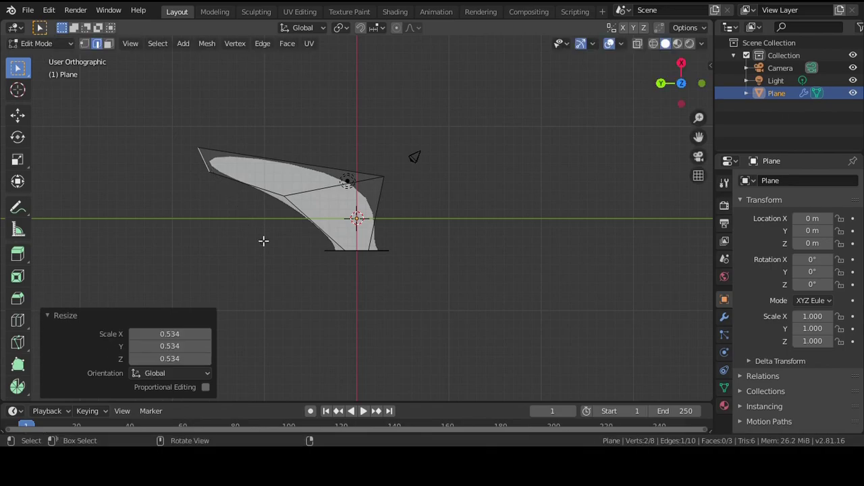
pyautogui.press('r')
pyautogui.click(275, 263)
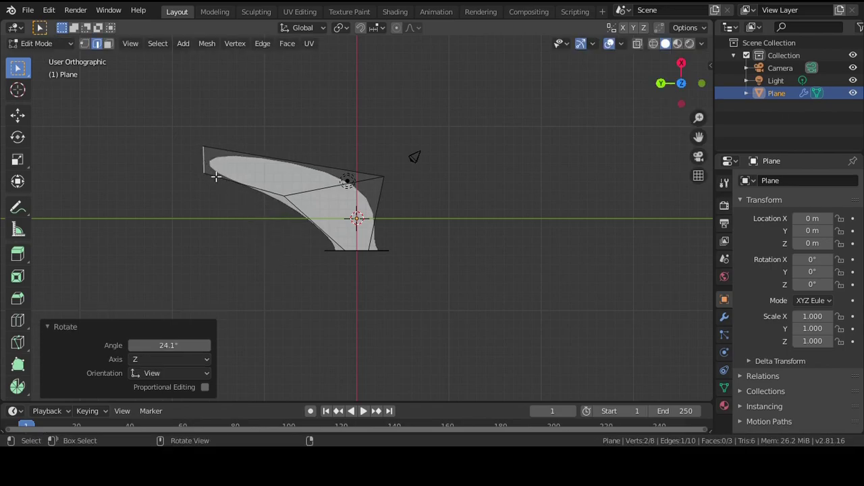
pyautogui.press('g')
pyautogui.press('x')
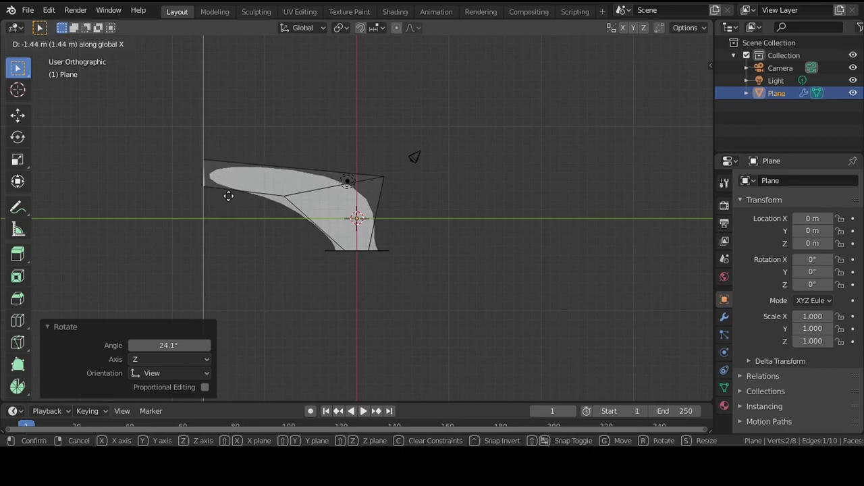
pyautogui.click(228, 197)
pyautogui.press('s')
pyautogui.press('x')
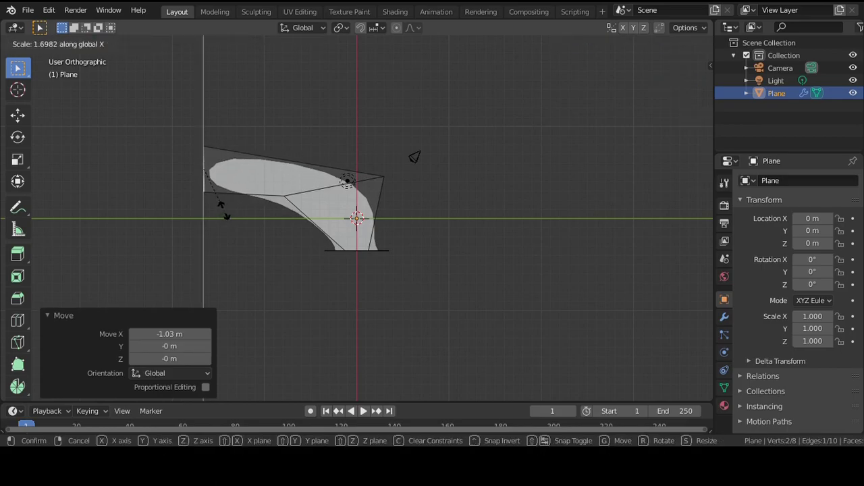
pyautogui.click(223, 205)
# - Extrude a final section down and left and taper its end to a point
pyautogui.press('e')
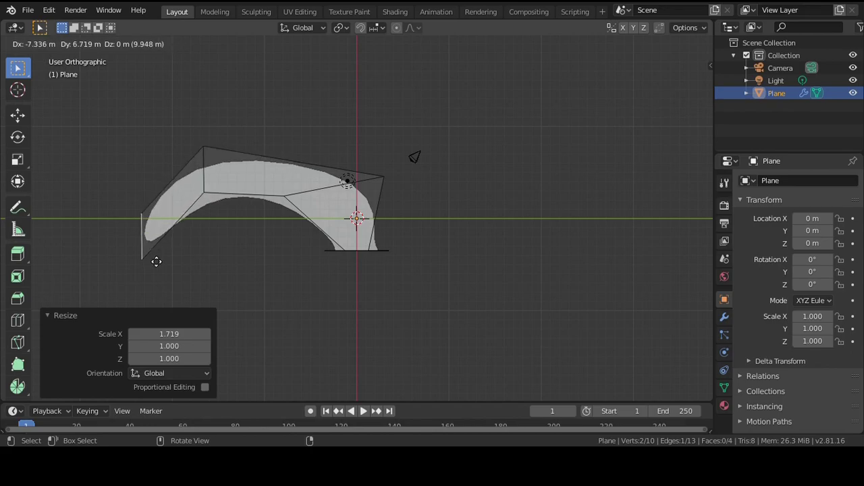
pyautogui.click(171, 266)
pyautogui.press('s')
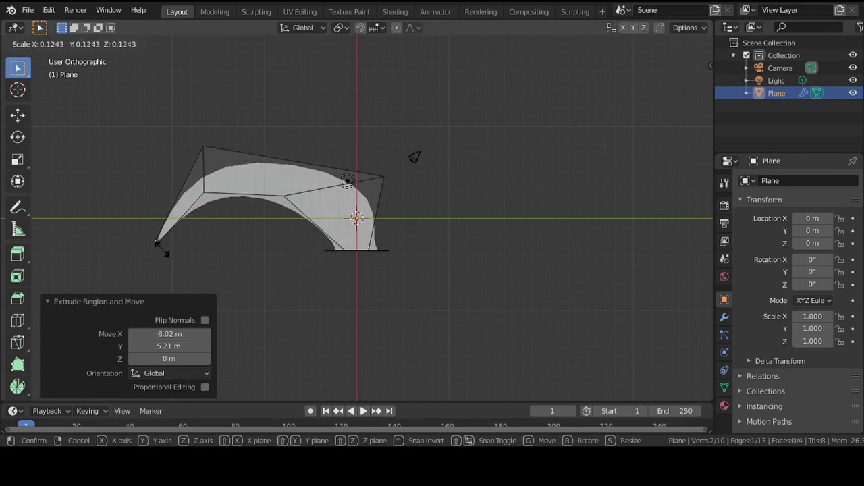
pyautogui.click(169, 253)
pyautogui.press('s')
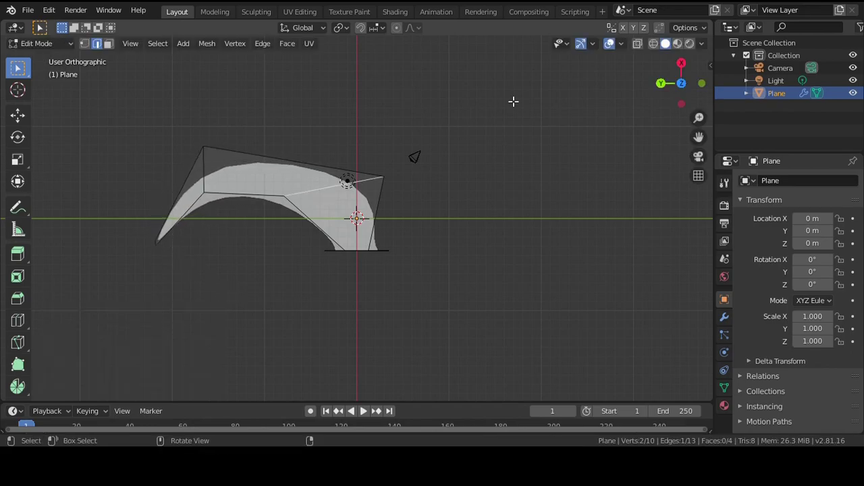
pyautogui.click(466, 106)
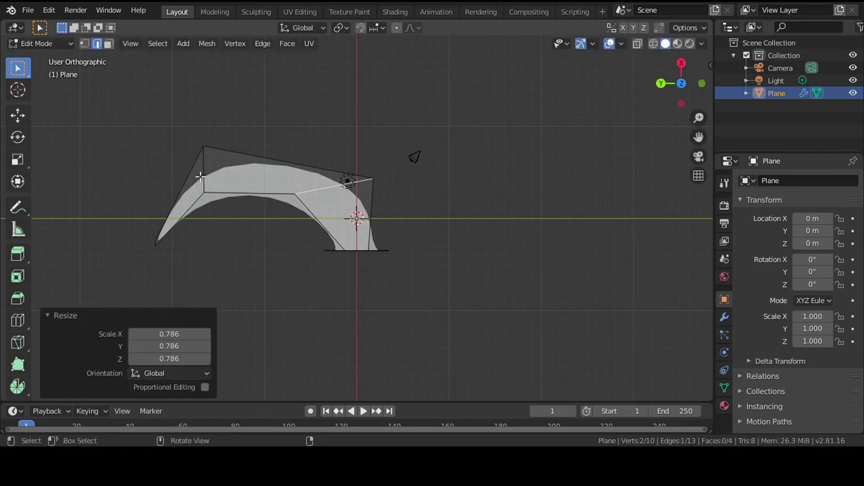
# - Rotate and shrink another edge of the slash to refine the crescent curve
pyautogui.click(206, 176)
pyautogui.press('r')
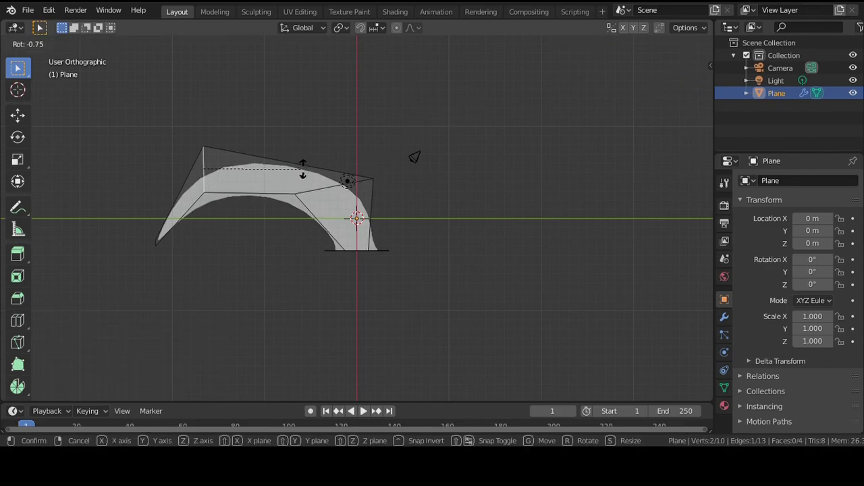
pyautogui.click(276, 189)
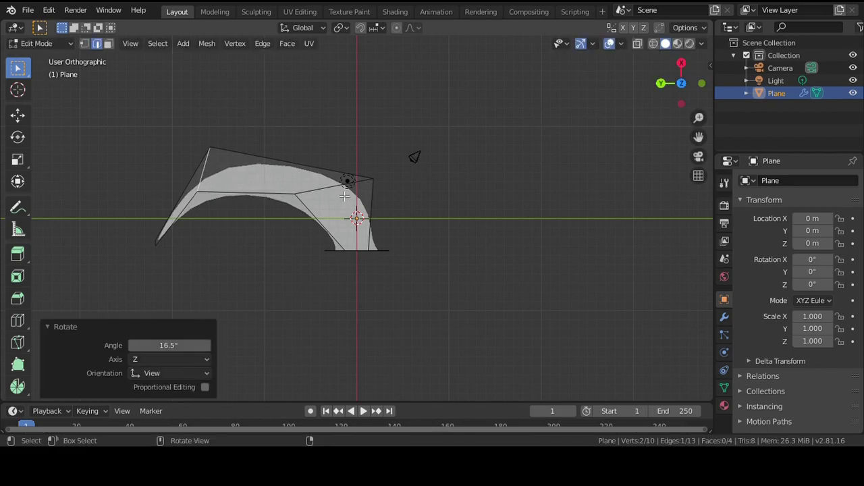
pyautogui.press('s')
pyautogui.click(398, 187)
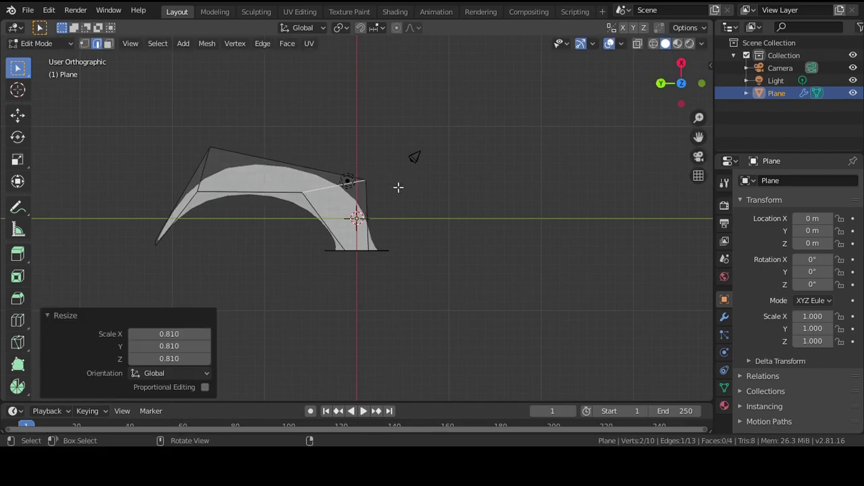
pyautogui.click(300, 11)
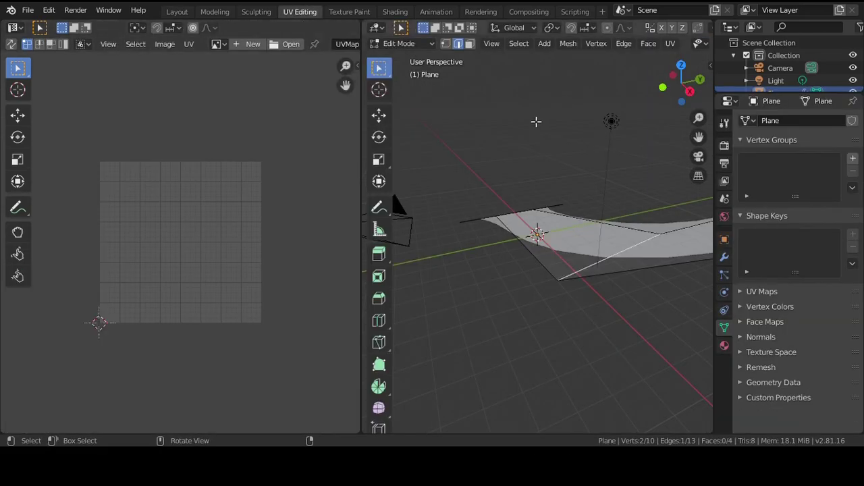
# - Unwrap all faces with Follow Active Quads and enable Constrain to Image Bounds
pyautogui.press('a')
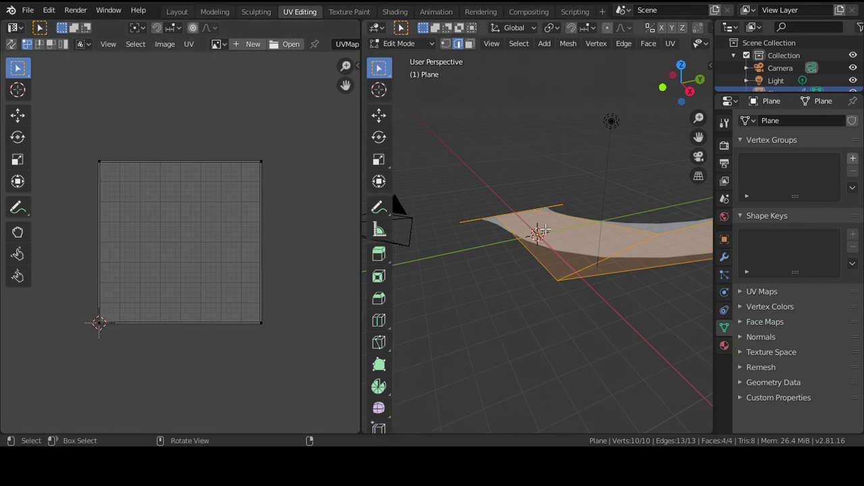
pyautogui.hotkey('ctrl', 'Tab')
pyautogui.click(491, 248)
pyautogui.rightClick(139, 224)
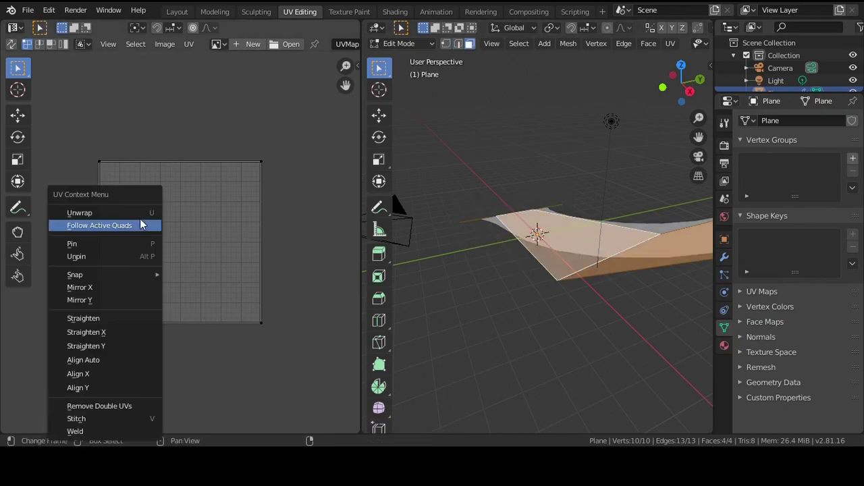
pyautogui.click(140, 224)
pyautogui.scroll(-8, 166, 198)
pyautogui.scroll(3, 166, 197)
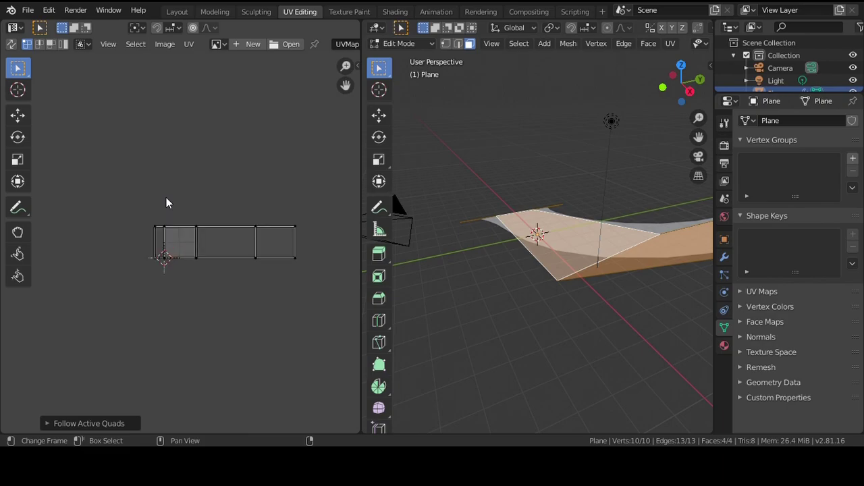
pyautogui.press('a')
pyautogui.click(189, 44)
pyautogui.click(223, 110)
# - Stretch the UV strip horizontally and move it into place
pyautogui.press('s')
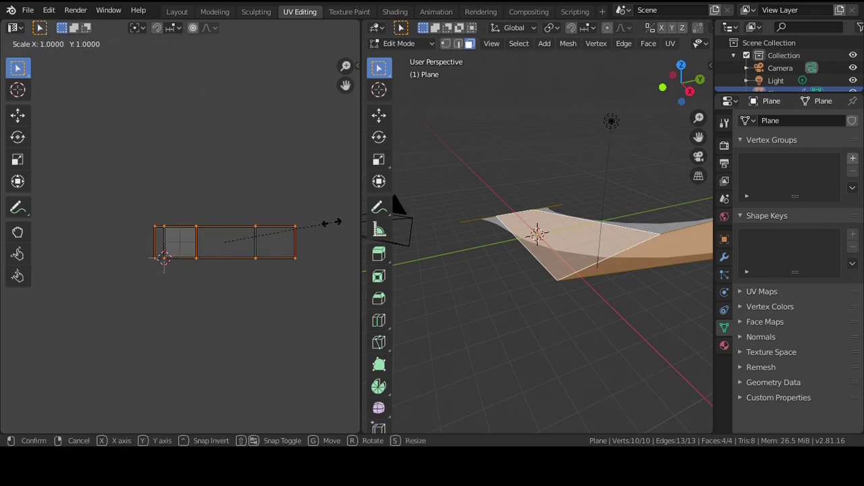
pyautogui.press('x')
pyautogui.click(238, 228)
pyautogui.press('g')
pyautogui.click(130, 241)
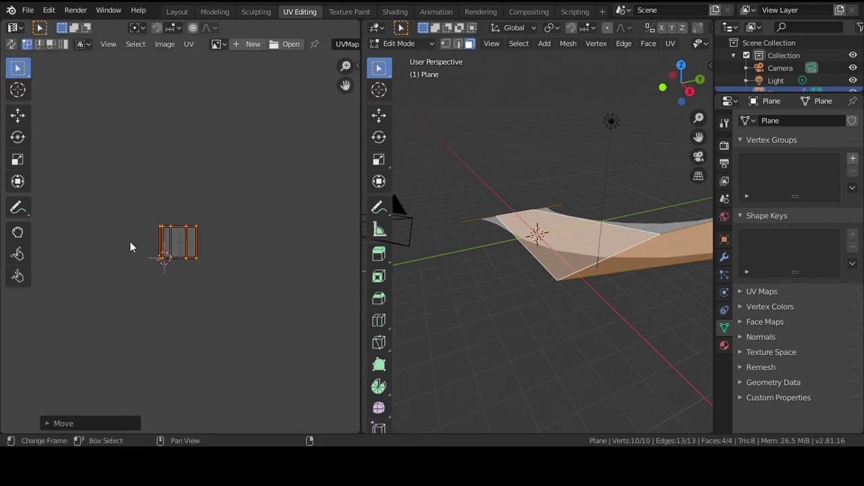
pyautogui.scroll(10, 130, 241)
pyautogui.scroll(-8, 130, 241)
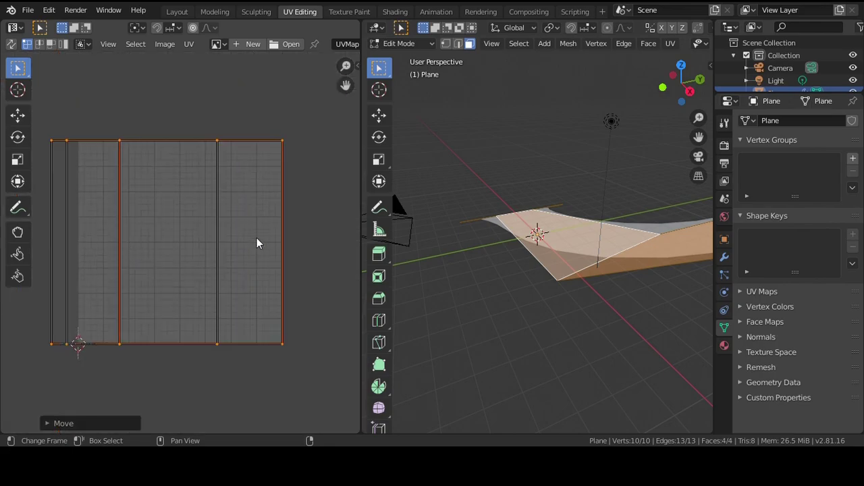
# - Resize the UVs and stretch them horizontally to span the image square
pyautogui.press('s')
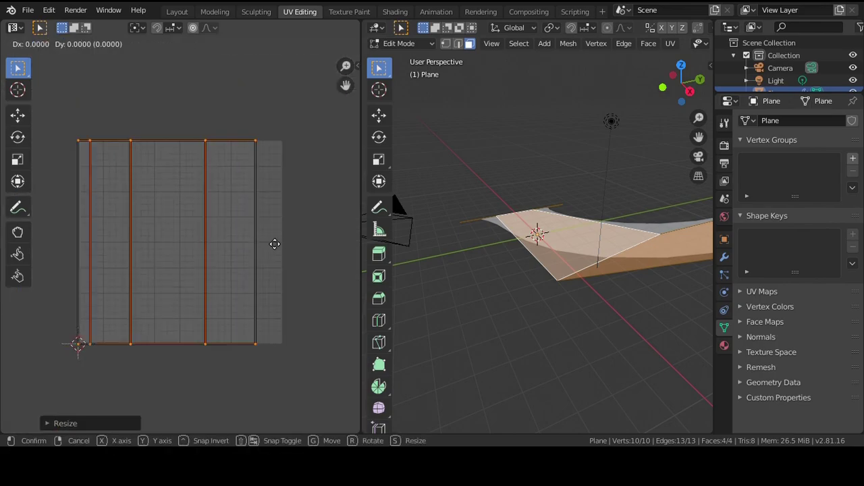
pyautogui.click(282, 241)
pyautogui.press('s')
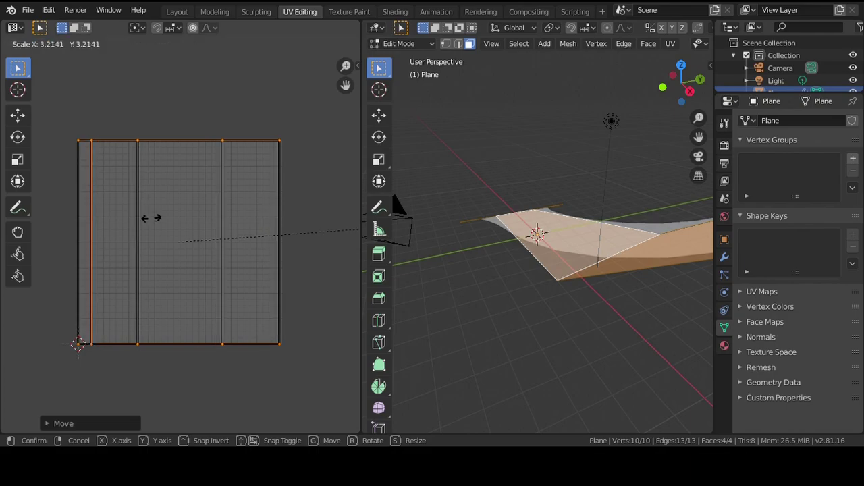
pyautogui.press('x')
pyautogui.click(72, 237)
pyautogui.press('g')
pyautogui.rightClick(30, 235)
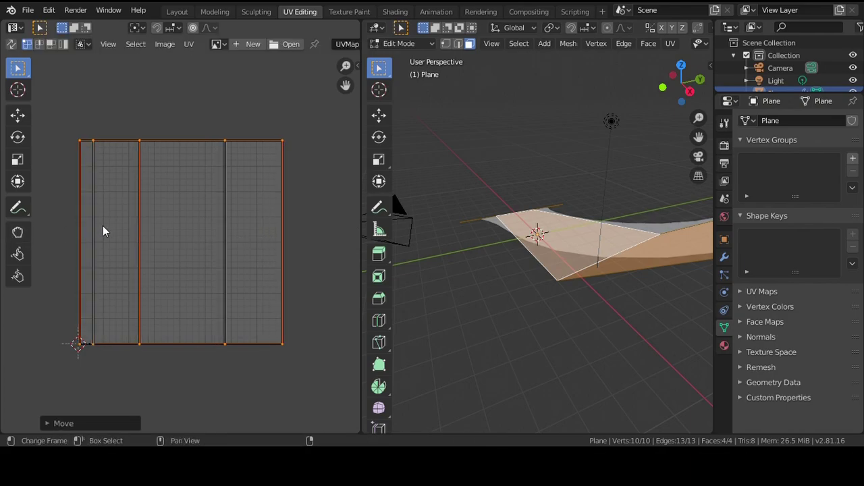
# - Rotate the UV strip 180 degrees and export the mesh as slash mesh.glb
pyautogui.press('r')
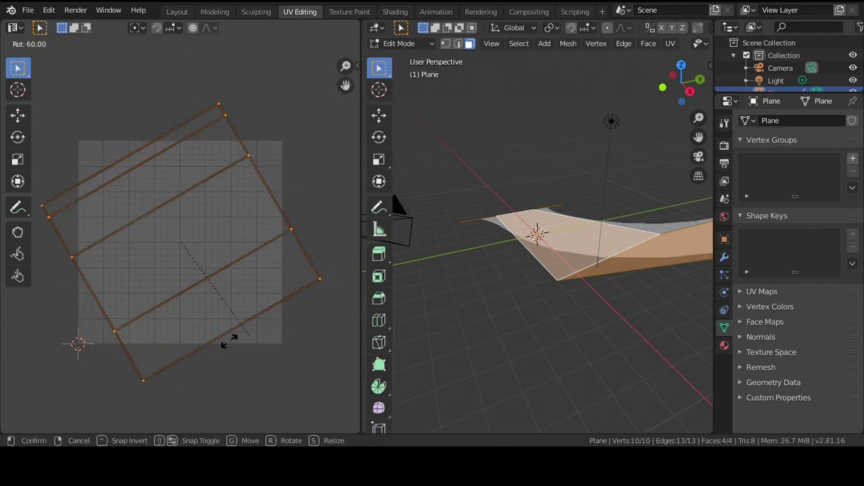
pyautogui.click(107, 257)
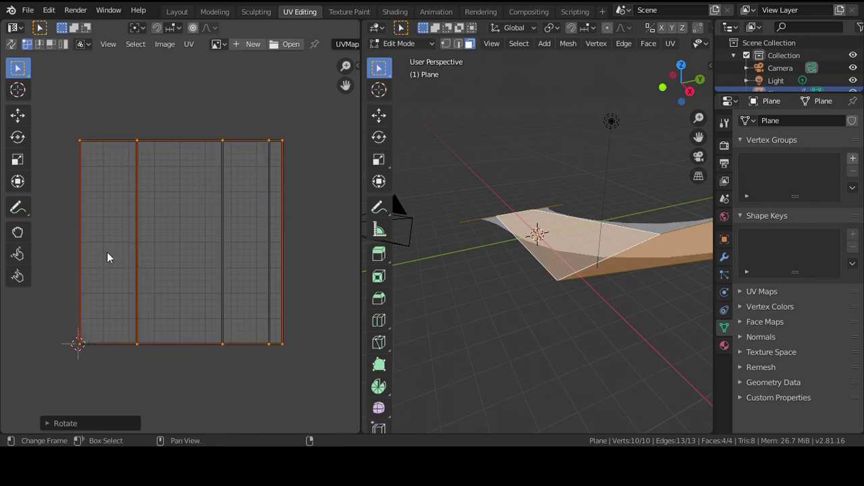
pyautogui.click(27, 10)
pyautogui.moveTo(79, 194)
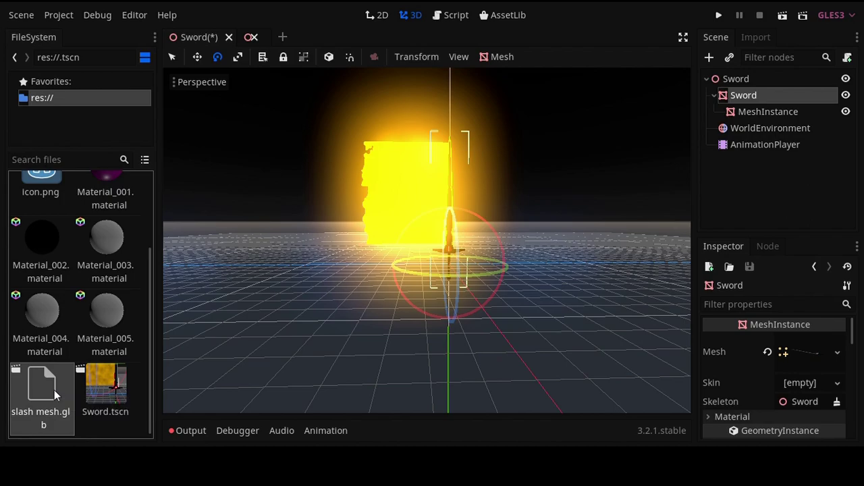
# - Add slash mesh.glb under Sword, reparent its Plane child to Sword, and delete the leftover node
pyautogui.moveTo(54, 389); pyautogui.dragTo(764, 95)
pyautogui.rightClick(772, 131)
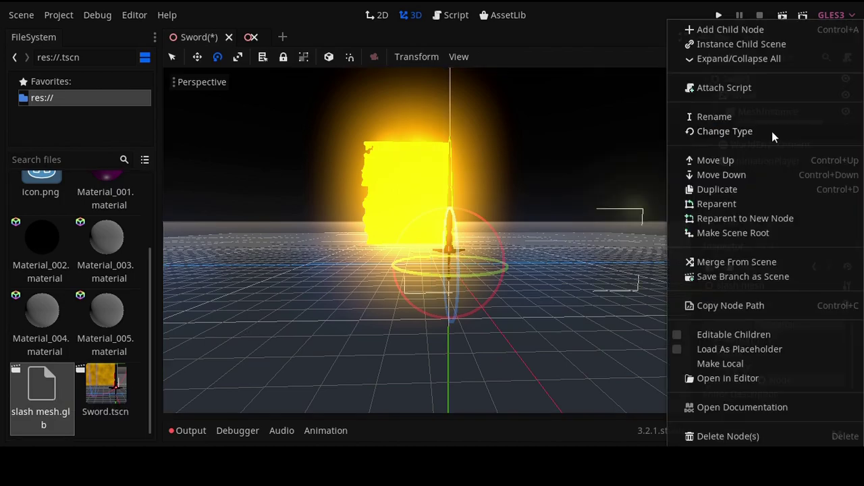
pyautogui.click(755, 334)
pyautogui.click(771, 177)
pyautogui.moveTo(771, 179); pyautogui.dragTo(762, 123)
pyautogui.click(763, 142)
pyautogui.press('Delete')
pyautogui.press('Return')
# - Copy the MeshInstance's glowing material override and paste it onto the Plane
pyautogui.click(751, 129)
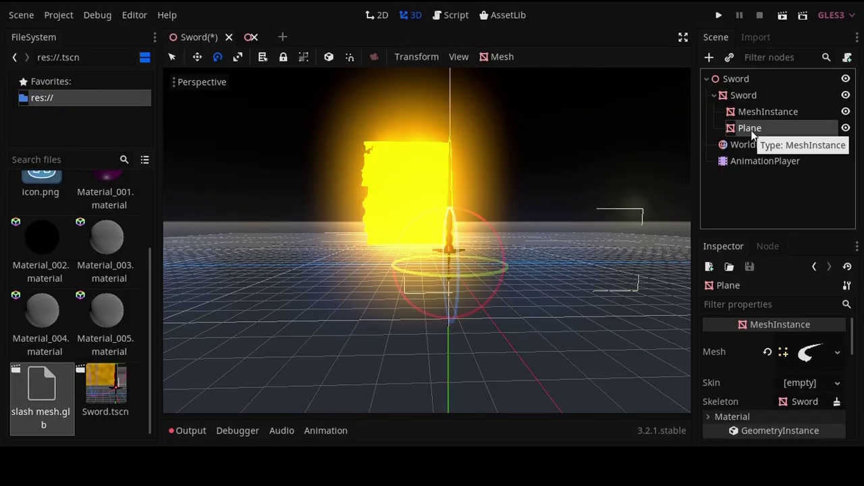
pyautogui.click(744, 113)
pyautogui.click(838, 401)
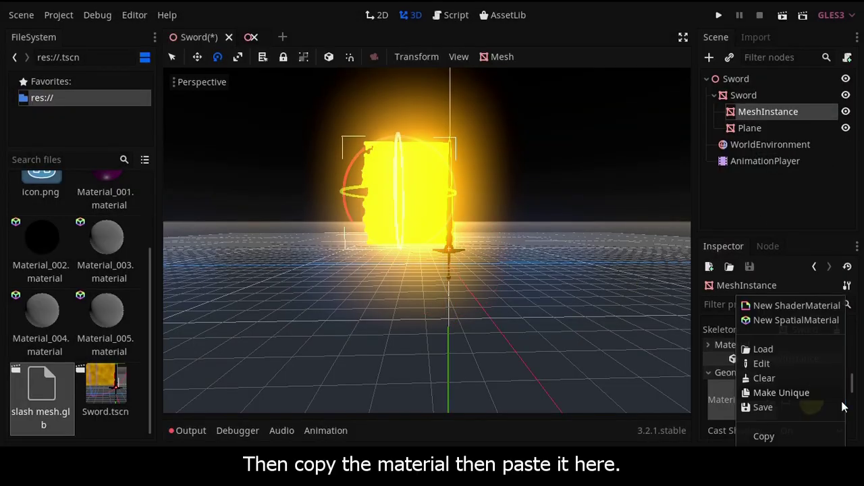
pyautogui.click(805, 437)
pyautogui.click(750, 128)
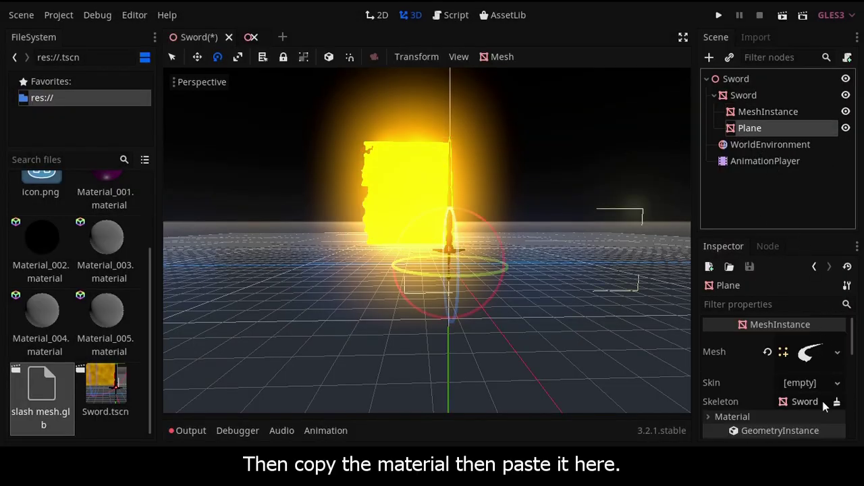
pyautogui.click(792, 417)
pyautogui.click(792, 433)
pyautogui.click(793, 438)
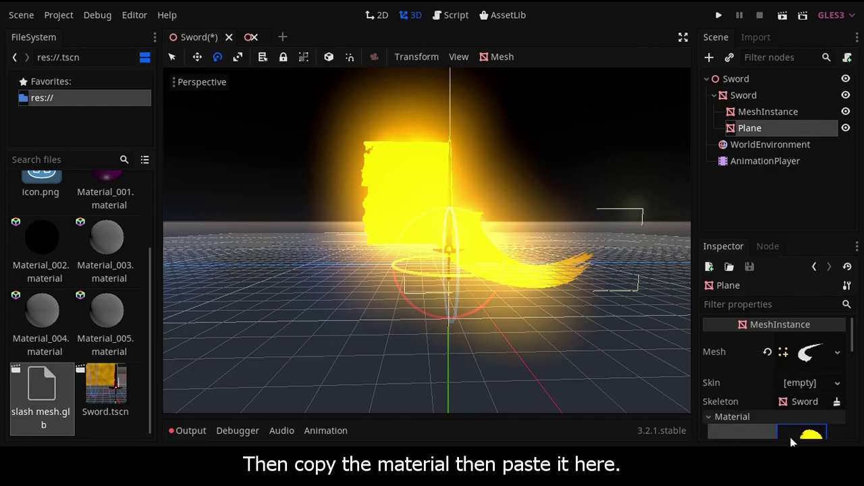
# - Hide the old yellow MeshInstance block and rotate the Plane upright
pyautogui.click(845, 112)
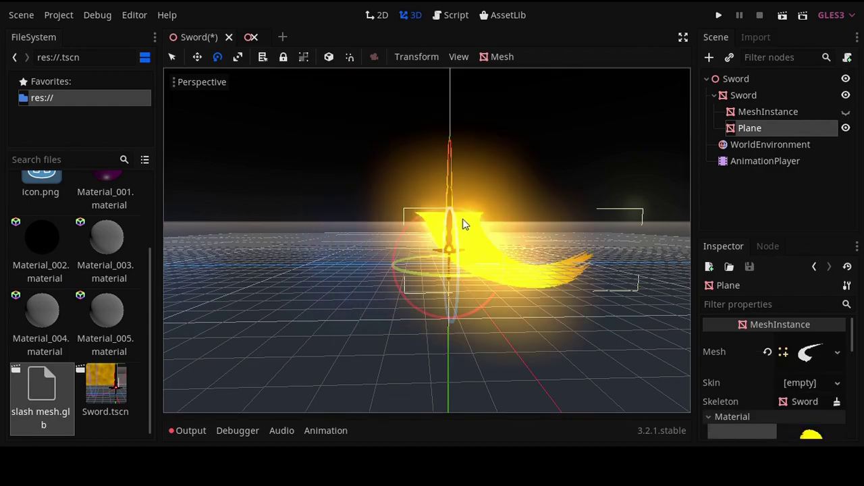
pyautogui.moveTo(459, 218); pyautogui.dragTo(501, 301)
pyautogui.press('w')
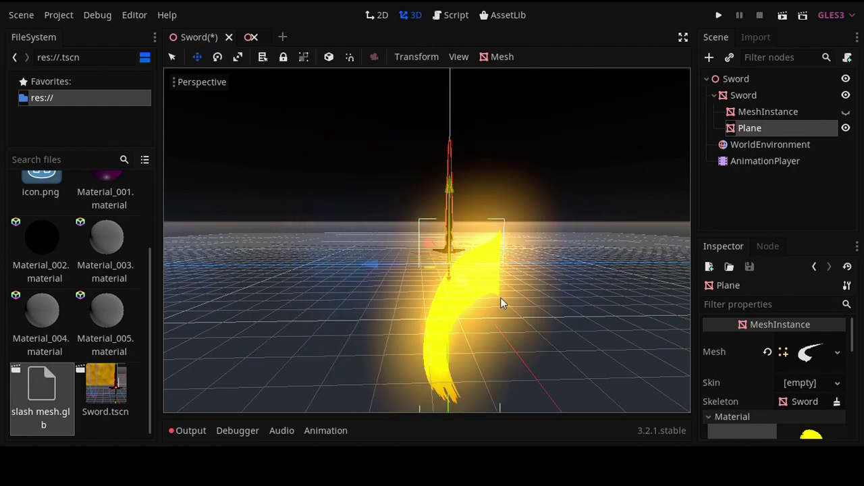
pyautogui.hotkey('ctrl', 'z')
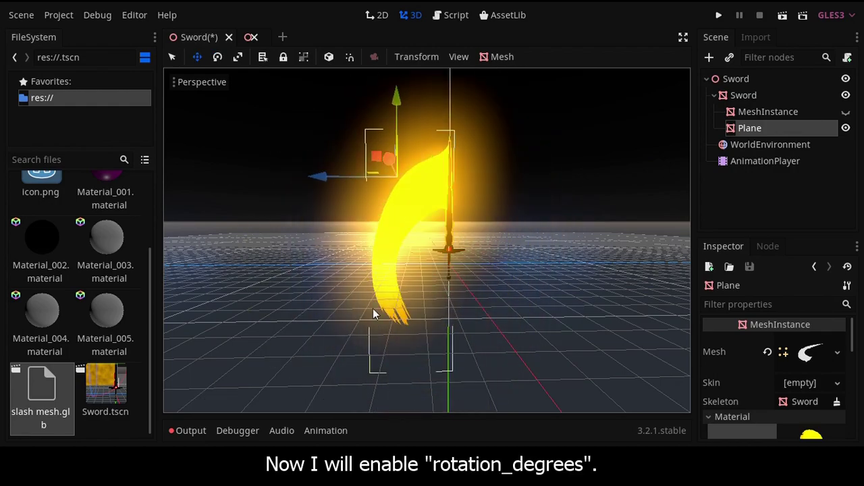
# - Tick the rotation_degrees track in the AnimationPlayer and preview the sword swing
pyautogui.click(742, 162)
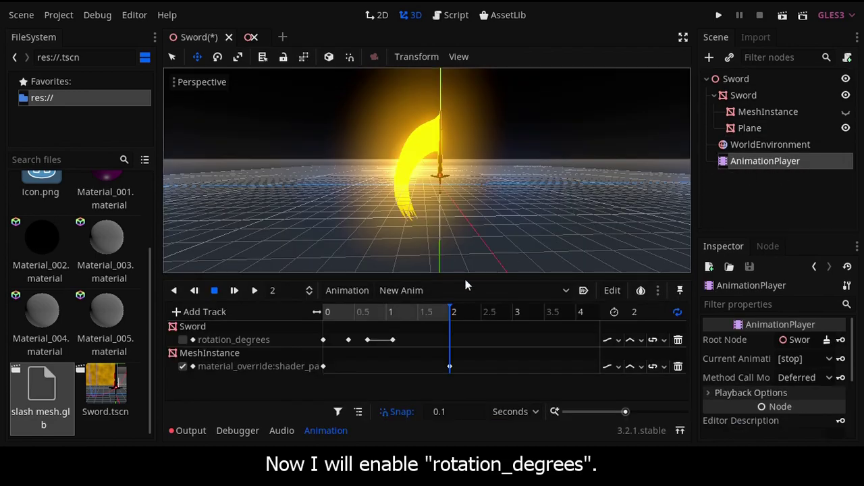
pyautogui.click(183, 339)
pyautogui.hotkey('shift', 'd')
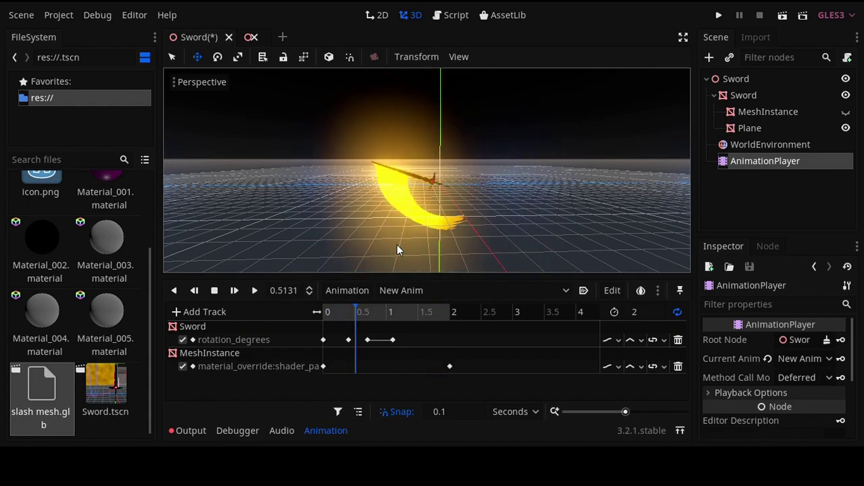
pyautogui.press('s')
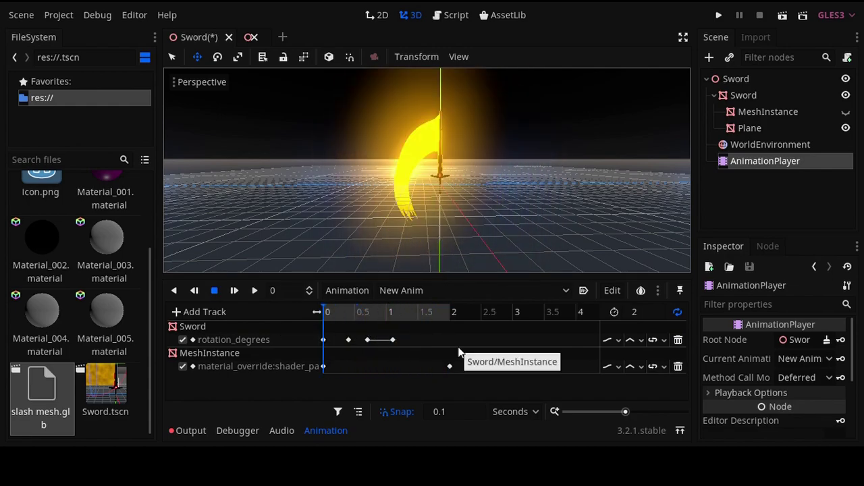
pyautogui.click(751, 129)
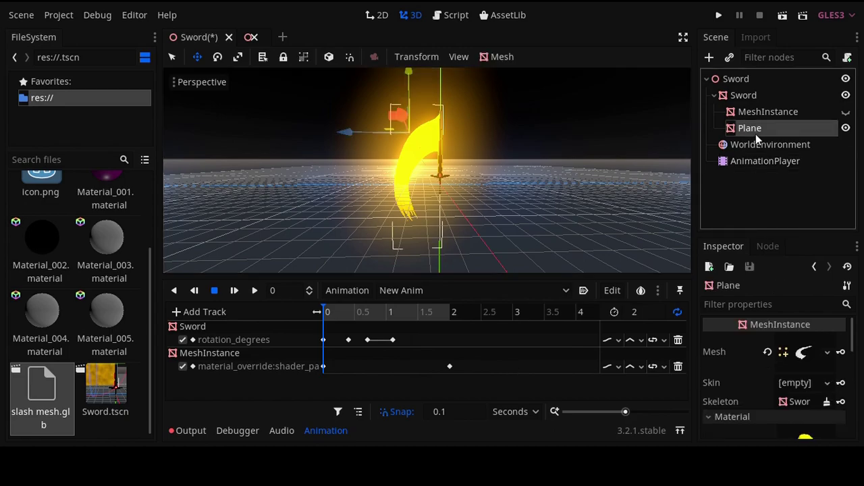
pyautogui.scroll(-3, 794, 362)
# - Open the Plane's visual shader and select the Input, VectorOp and VectorUniform offset nodes
pyautogui.click(797, 381)
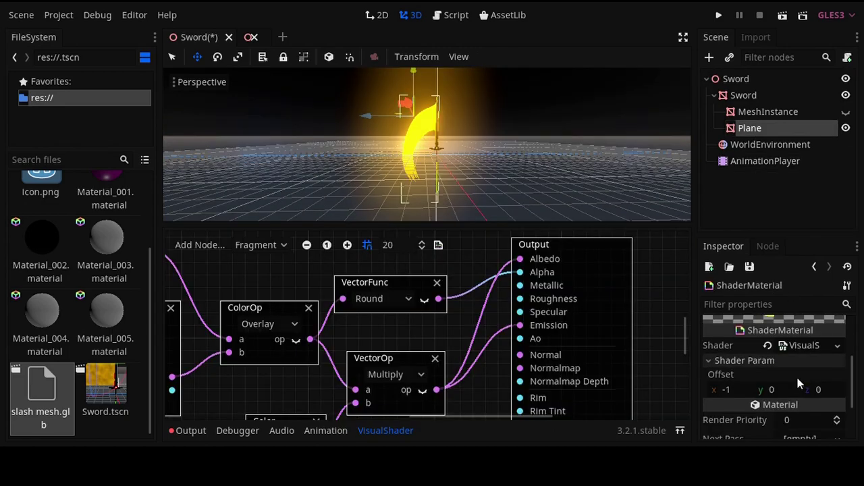
pyautogui.moveTo(423, 415); pyautogui.dragTo(255, 367)
pyautogui.scroll(2, 255, 367)
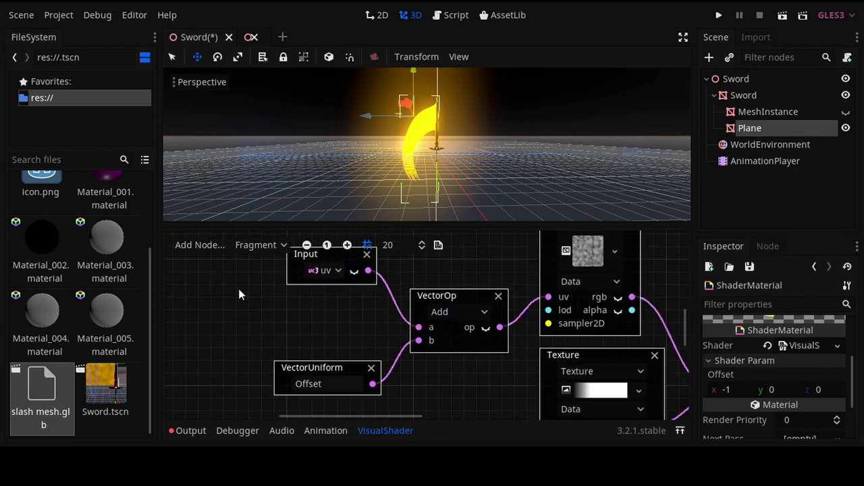
pyautogui.moveTo(233, 274); pyautogui.dragTo(439, 387)
pyautogui.scroll(-2, 323, 361)
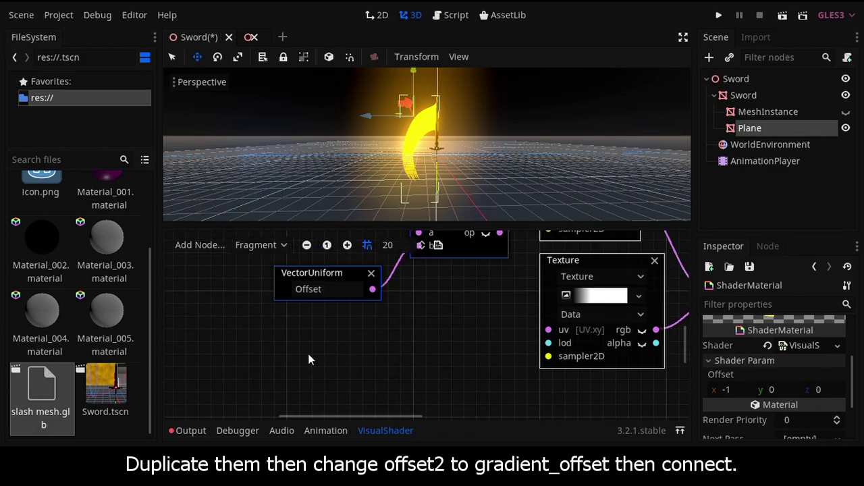
# - Duplicate those nodes, rename the uniform gradient_offset, and wire its sum into the texture uv
pyautogui.hotkey('ctrl', 'd')
pyautogui.scroll(-2, 308, 360)
pyautogui.doubleClick(312, 345)
pyautogui.write('gradient_offset')
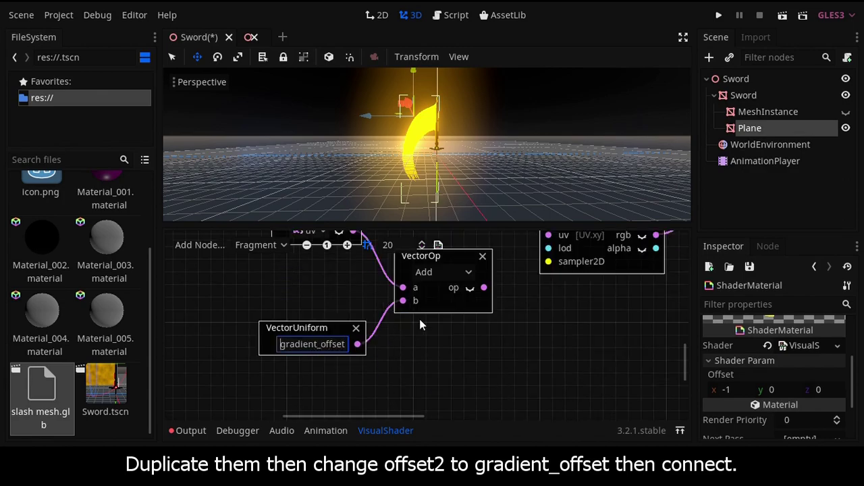
pyautogui.moveTo(484, 288); pyautogui.dragTo(549, 235)
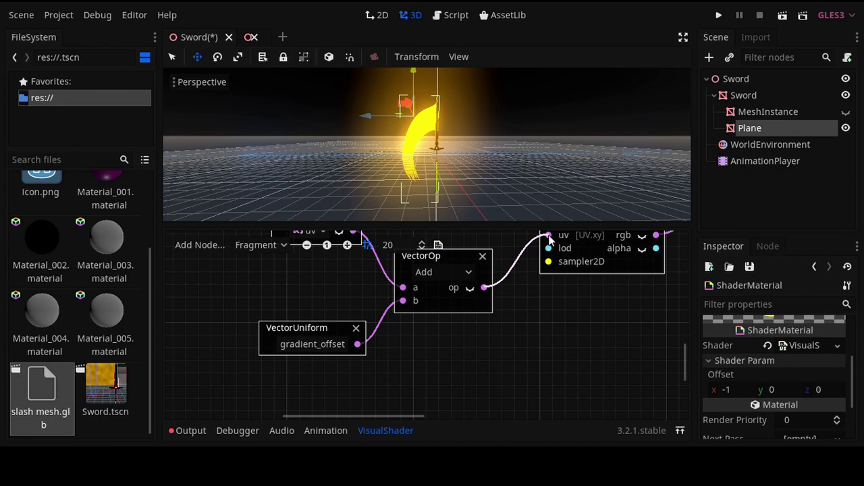
pyautogui.click(326, 430)
pyautogui.moveTo(337, 311); pyautogui.dragTo(349, 313)
# - Key Gradient Offset x at -1 at 0.4 seconds, creating its track
pyautogui.click(723, 418)
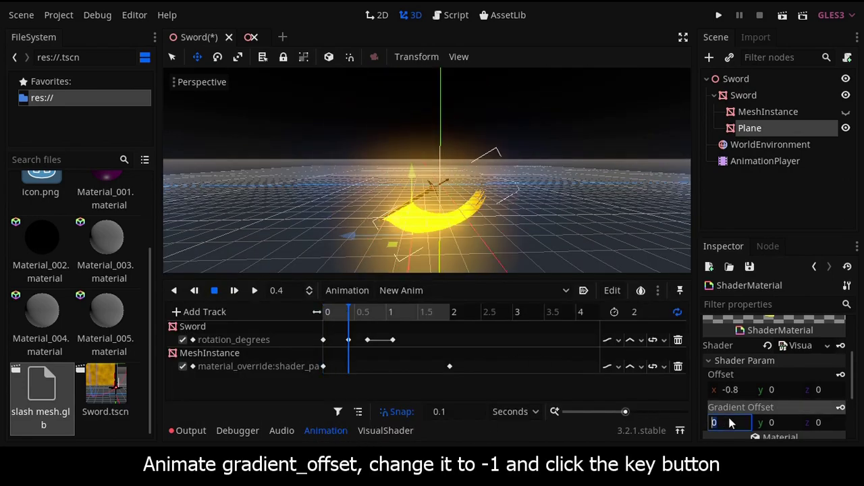
pyautogui.write('-1')
pyautogui.click(841, 408)
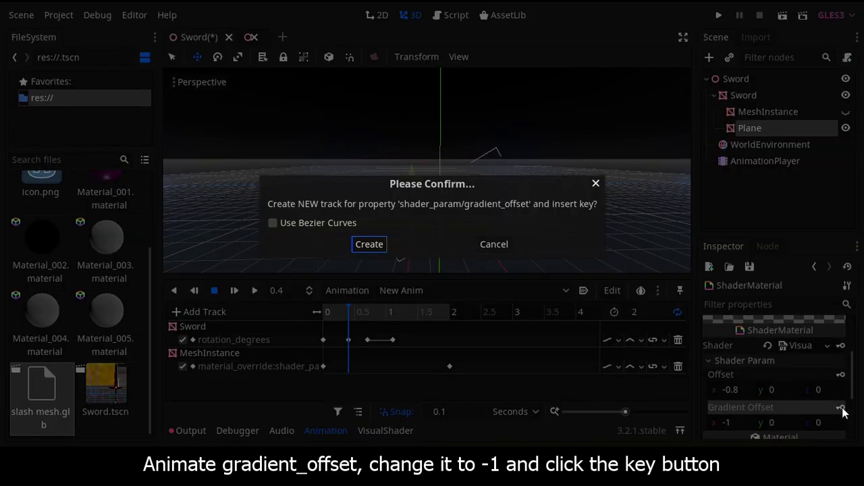
pyautogui.press('Return')
# - Key Gradient Offset x at 0 at 0.6 and 0.7 seconds
pyautogui.click(361, 313)
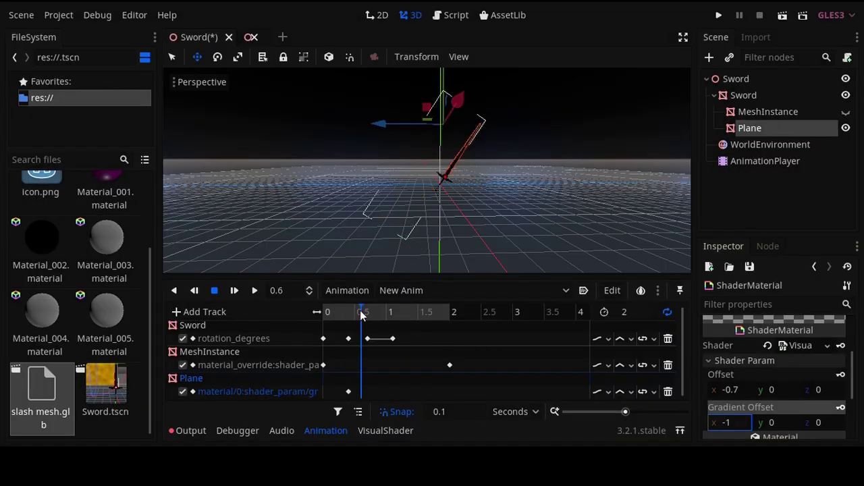
pyautogui.click(747, 421)
pyautogui.write('0')
pyautogui.press('Return')
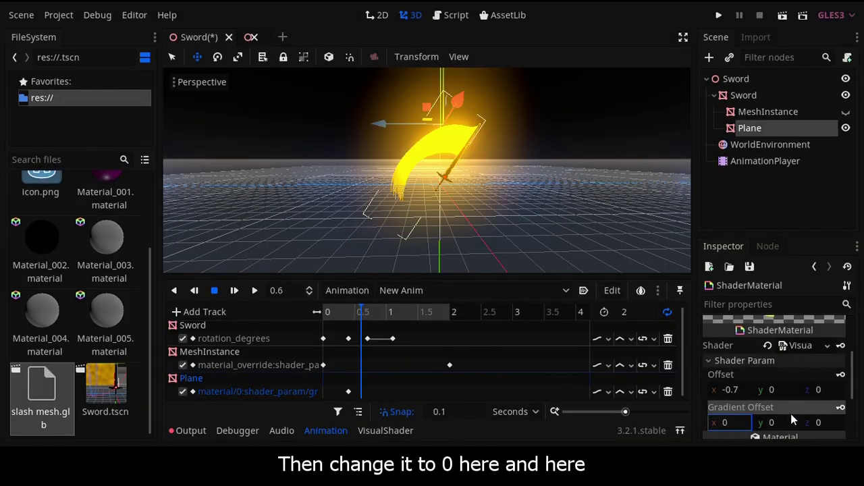
pyautogui.click(840, 410)
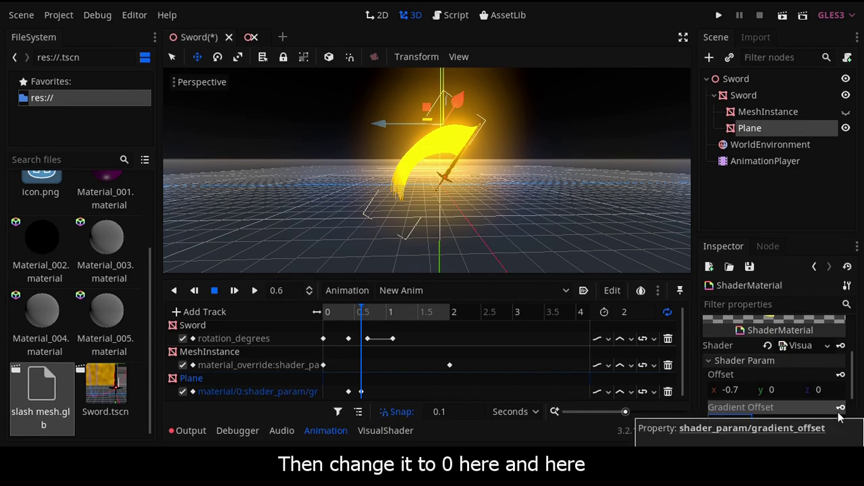
pyautogui.click(370, 316)
pyautogui.click(734, 423)
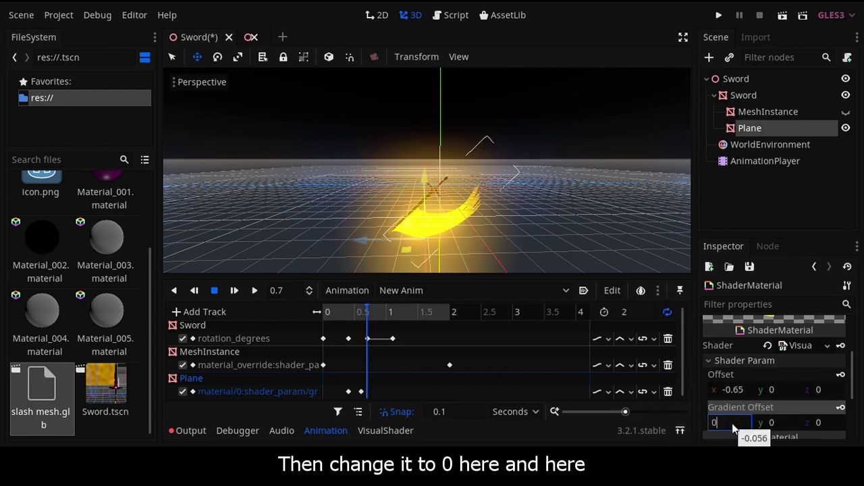
pyautogui.write('0')
pyautogui.press('Return')
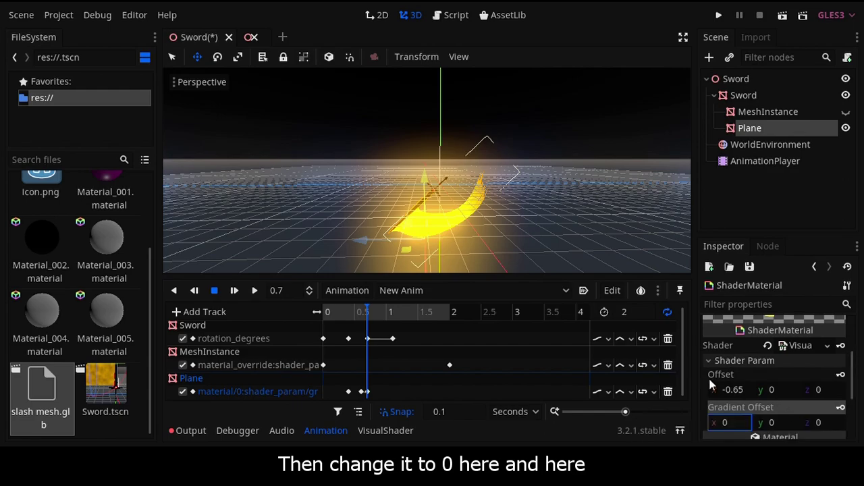
# - Set the Plane track to Clamp Loop Interp and preview the animation
pyautogui.click(650, 392)
pyautogui.click(655, 410)
pyautogui.hotkey('shift', 'd')
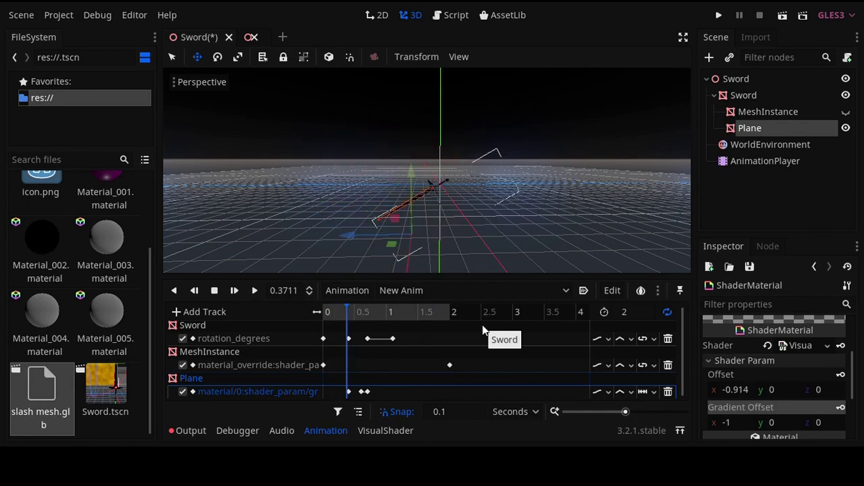
pyautogui.press('s')
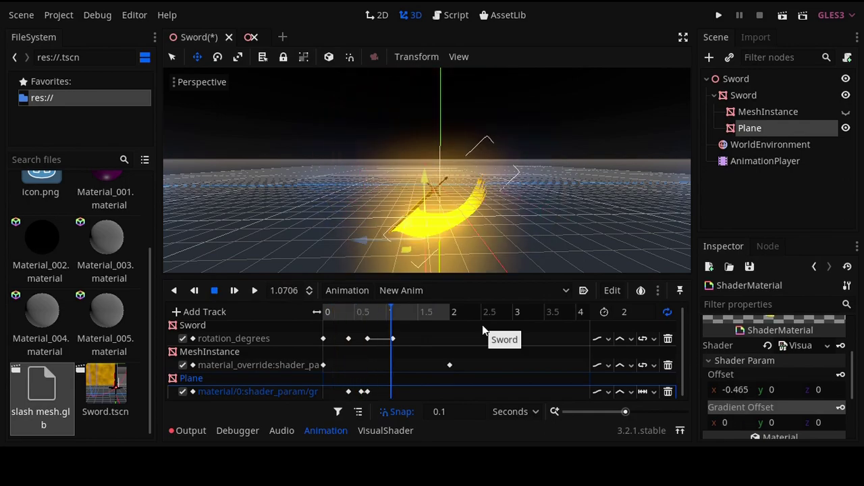
pyautogui.moveTo(391, 311); pyautogui.dragTo(303, 317)
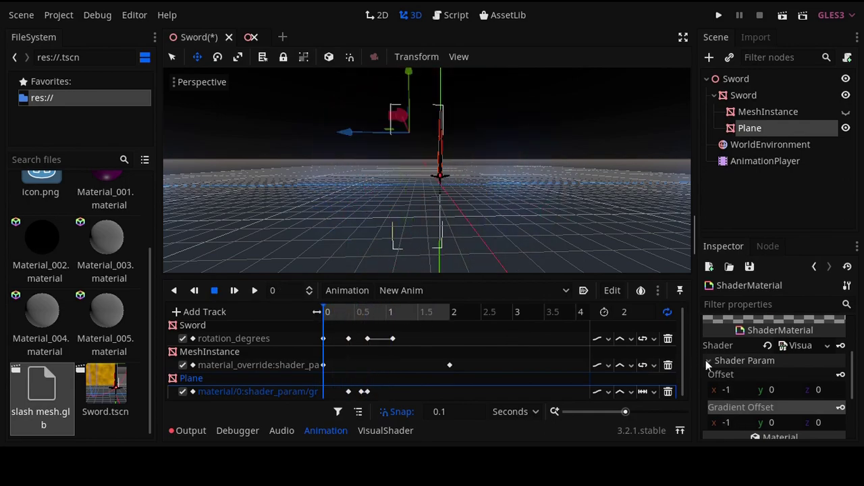
# - Shift the blend and output nodes right, then add a VectorUniform named Dissolve
pyautogui.click(789, 347)
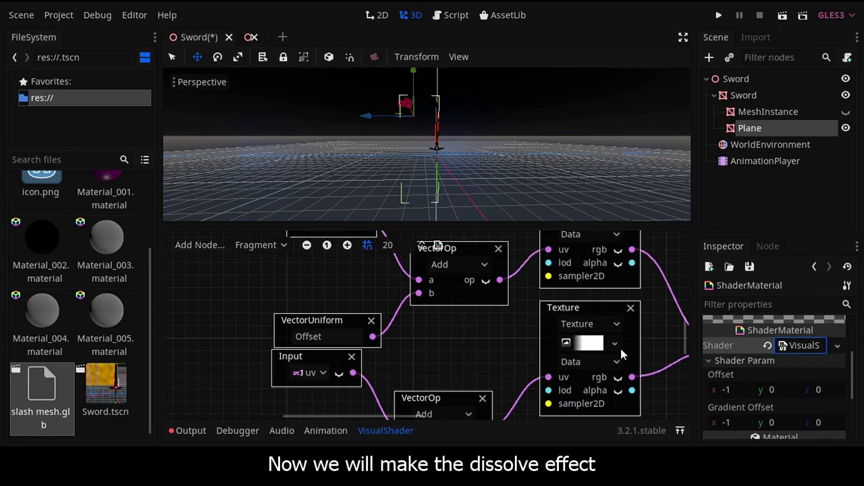
pyautogui.scroll(2, 620, 348)
pyautogui.moveTo(358, 419); pyautogui.dragTo(461, 419)
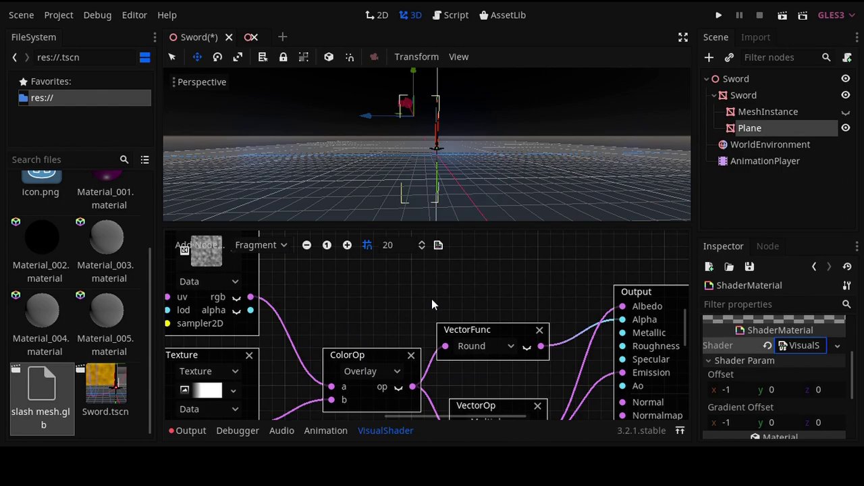
pyautogui.scroll(-2, 431, 299)
pyautogui.moveTo(380, 282); pyautogui.dragTo(675, 413)
pyautogui.moveTo(367, 308); pyautogui.dragTo(540, 275)
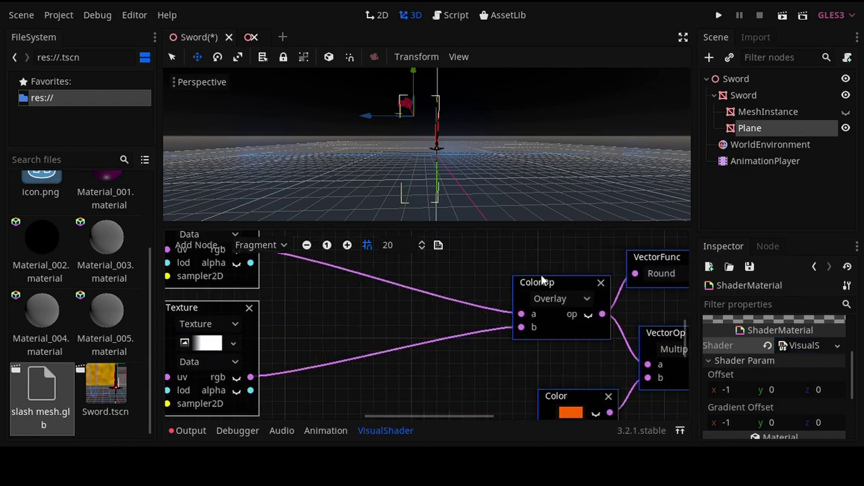
pyautogui.scroll(2, 360, 350)
pyautogui.rightClick(291, 361)
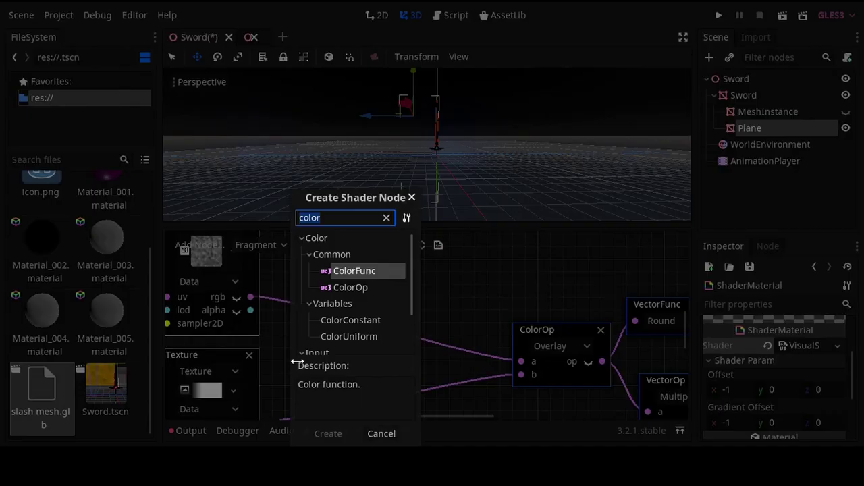
pyautogui.write('vectorun')
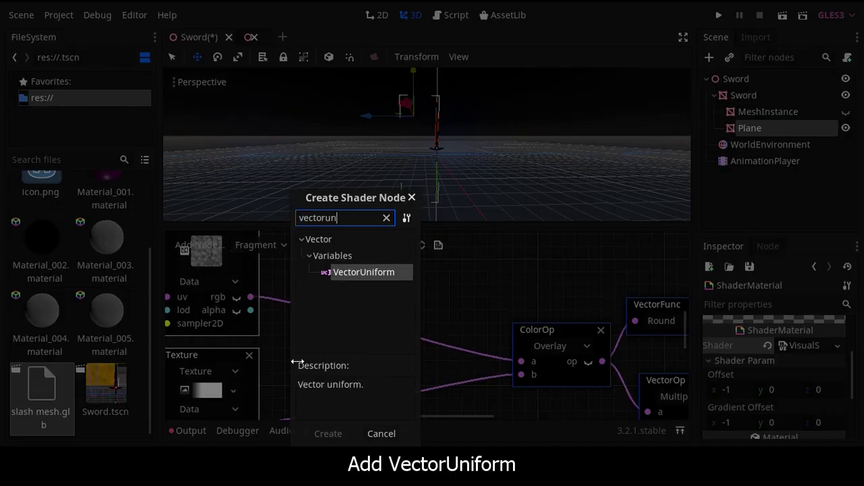
pyautogui.press('Return')
pyautogui.doubleClick(337, 382)
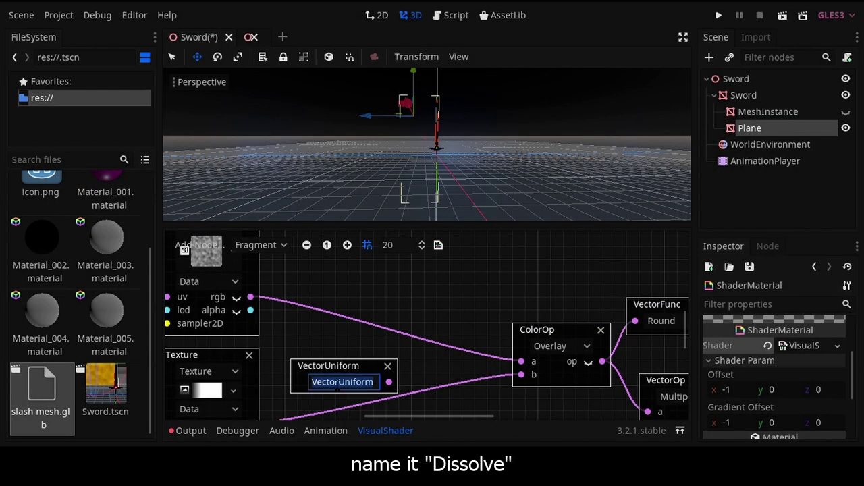
pyautogui.write('Dissolve')
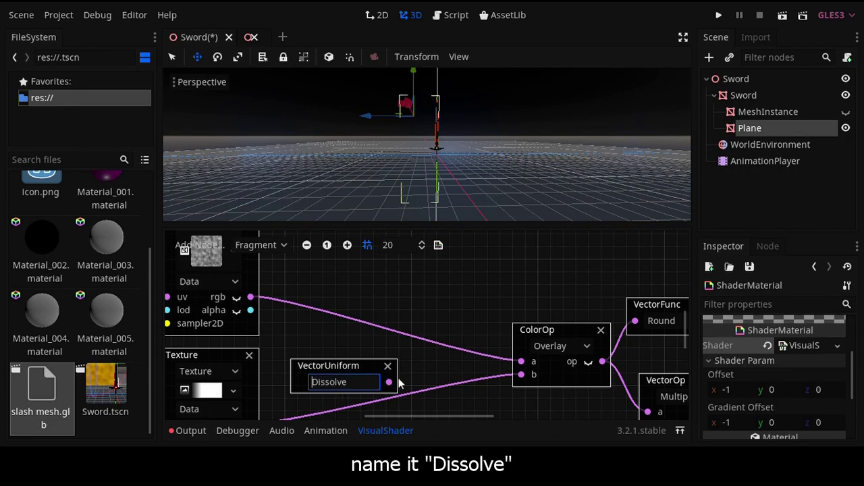
# - Add a vector Multiply of texture rgb and Dissolve, feeding ColorOp's a input
pyautogui.moveTo(397, 382); pyautogui.dragTo(420, 320)
pyautogui.write('mult')
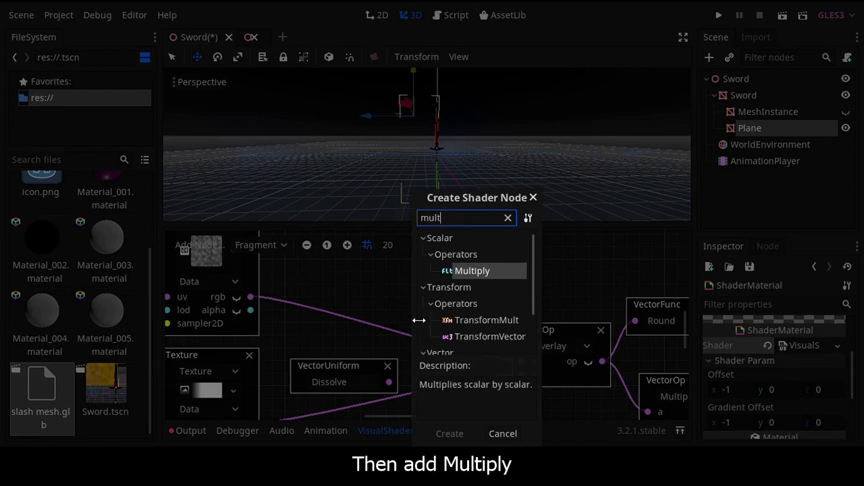
pyautogui.write('ip')
pyautogui.press('Return')
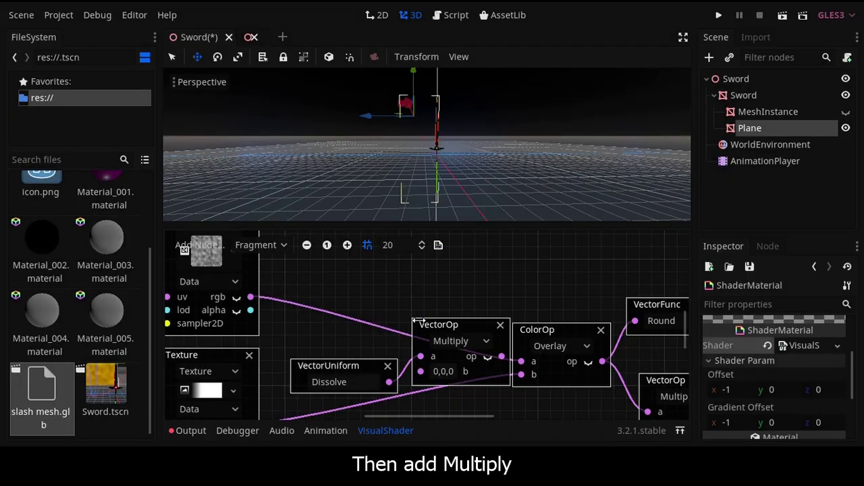
pyautogui.moveTo(418, 320); pyautogui.dragTo(417, 279)
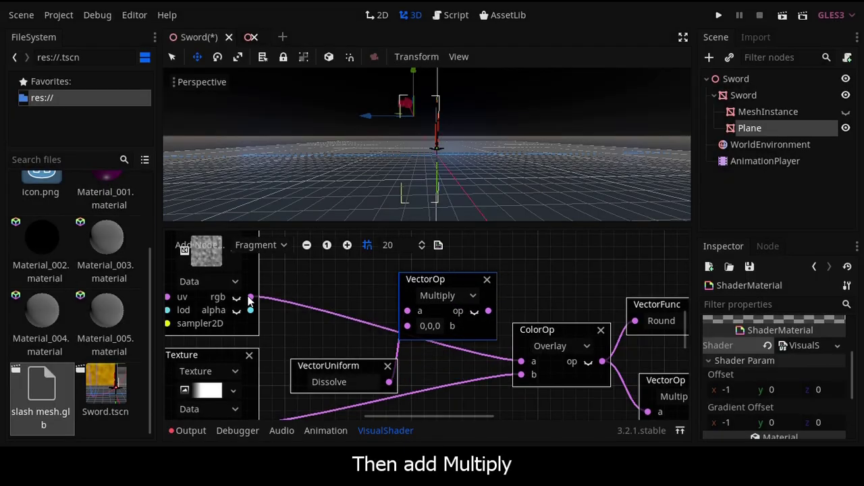
pyautogui.moveTo(250, 297); pyautogui.dragTo(408, 327)
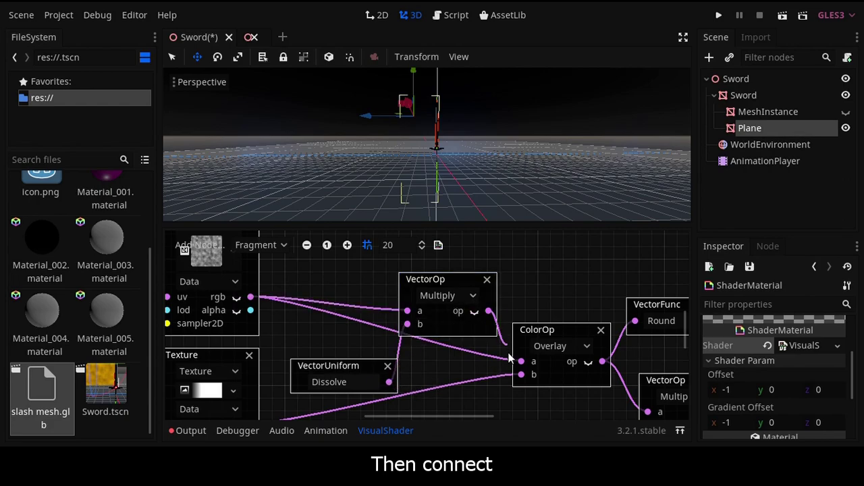
pyautogui.moveTo(517, 365); pyautogui.dragTo(520, 361)
pyautogui.moveTo(352, 367); pyautogui.dragTo(339, 346)
pyautogui.moveTo(406, 413); pyautogui.dragTo(457, 416)
# - Keyframe Dissolve at 1,1,1 at the 0.8-second mark, creating its track
pyautogui.click(326, 431)
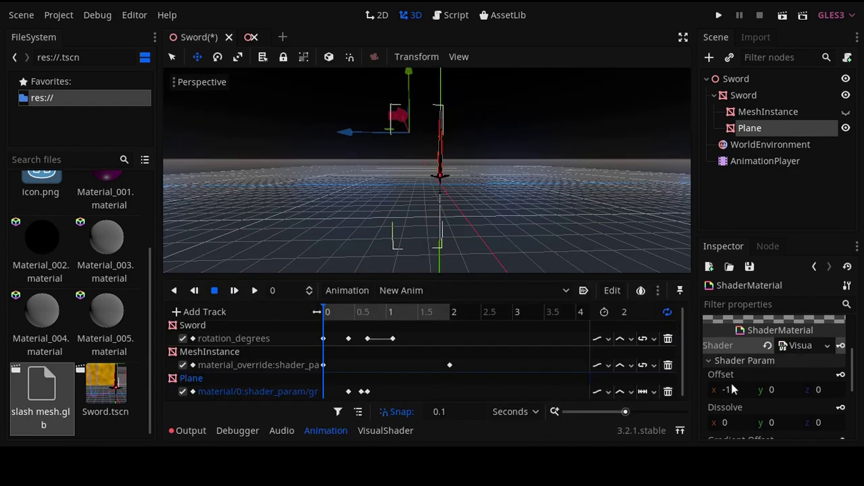
pyautogui.scroll(-1, 733, 389)
pyautogui.click(376, 320)
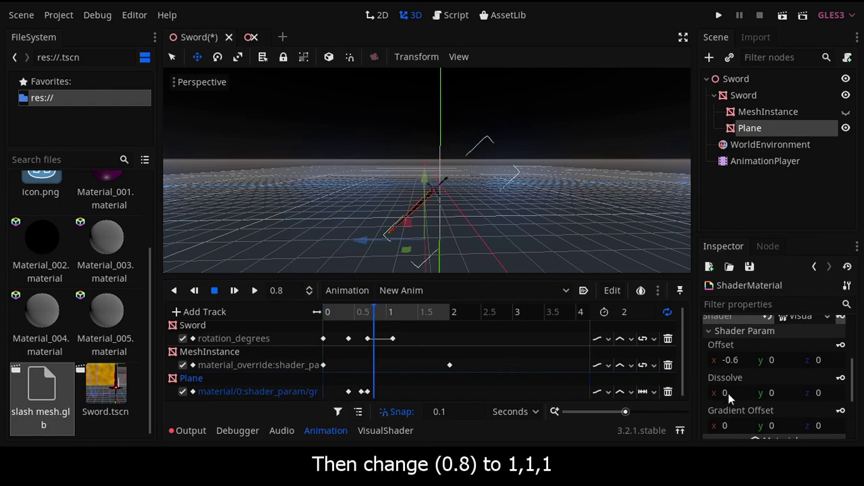
pyautogui.click(726, 393)
pyautogui.write('1')
pyautogui.press('Tab')
pyautogui.write('1')
pyautogui.press('Tab')
pyautogui.write('1')
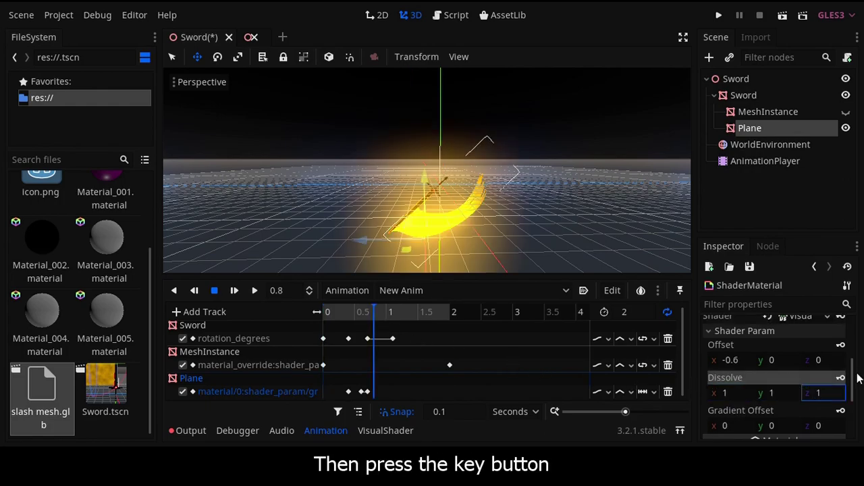
pyautogui.click(842, 378)
pyautogui.press('Return')
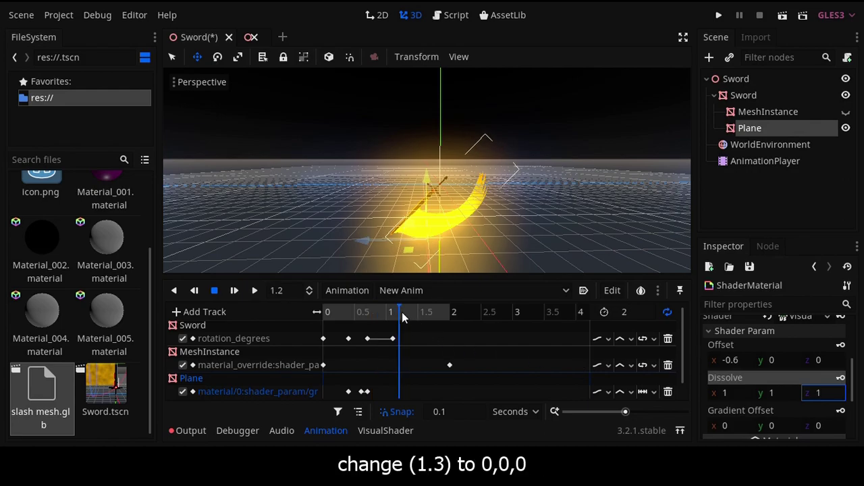
# - Set Dissolve to 0,0,0 at 1.3 seconds
pyautogui.click(405, 317)
pyautogui.write('0')
pyautogui.press('Tab')
pyautogui.write('0')
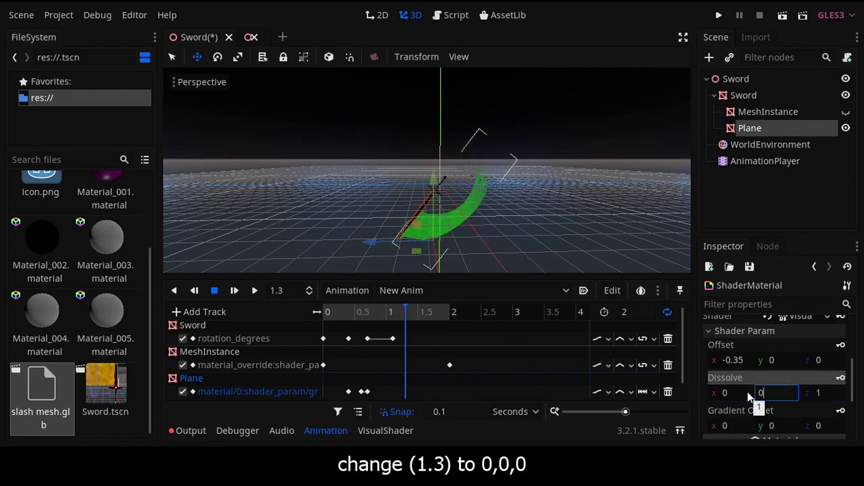
pyautogui.press('Tab')
pyautogui.write('0')
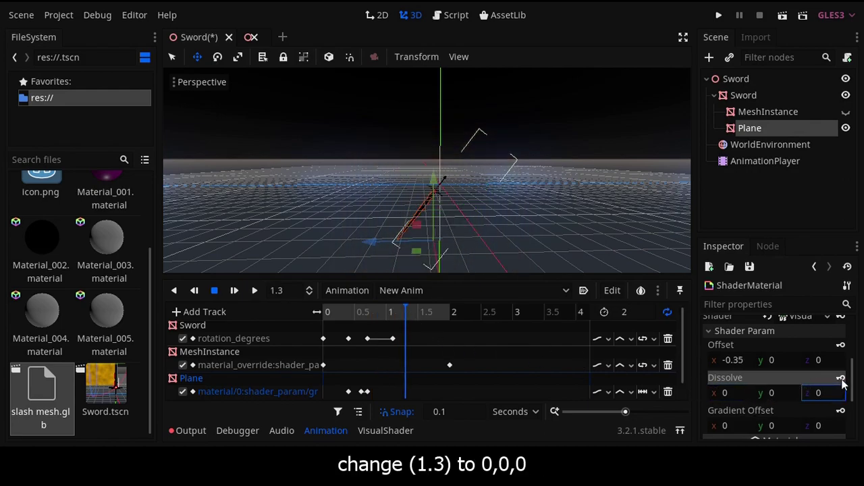
# - Preview the fade and set the MeshInstance track's loop interpolation to Clamp
pyautogui.hotkey('shift', 'd')
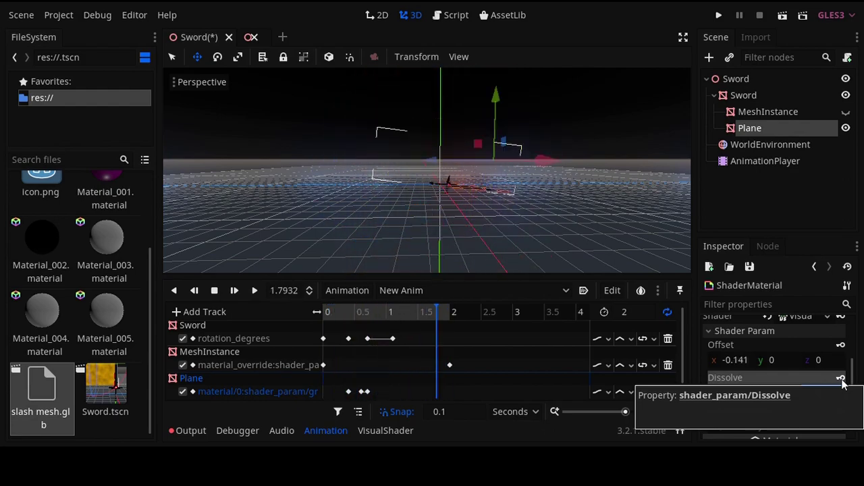
pyautogui.click(645, 366)
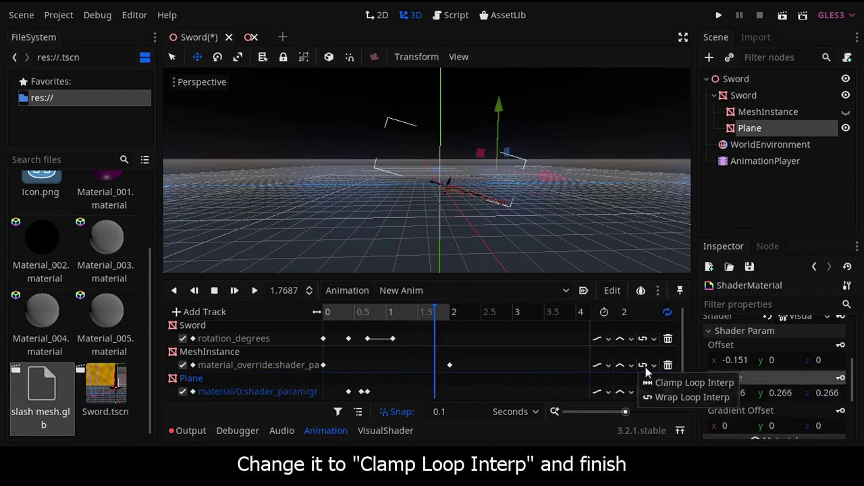
pyautogui.click(648, 382)
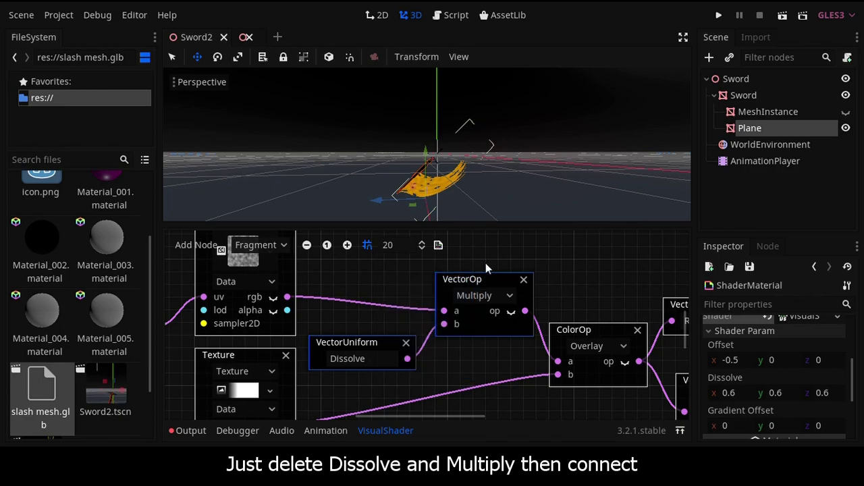
# - Remove the Dissolve and Multiply nodes, rewire texture rgb to ColorOp a, and confirm offset -1
pyautogui.press('Delete')
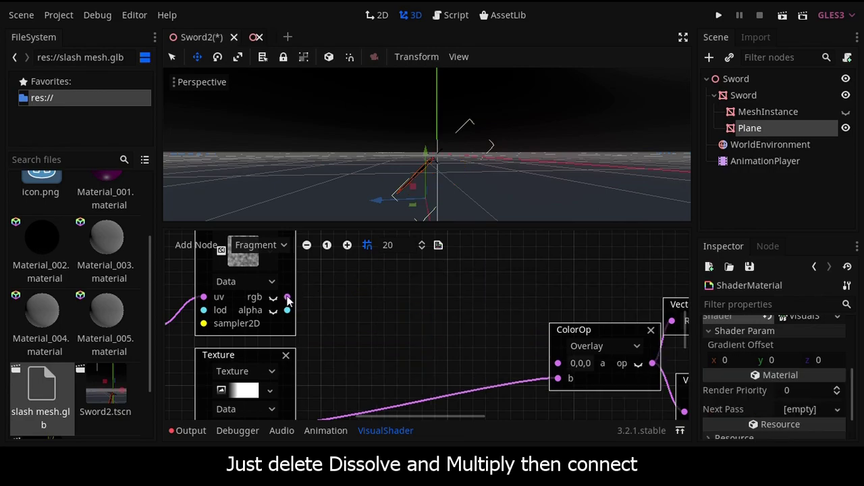
pyautogui.moveTo(287, 299); pyautogui.dragTo(558, 366)
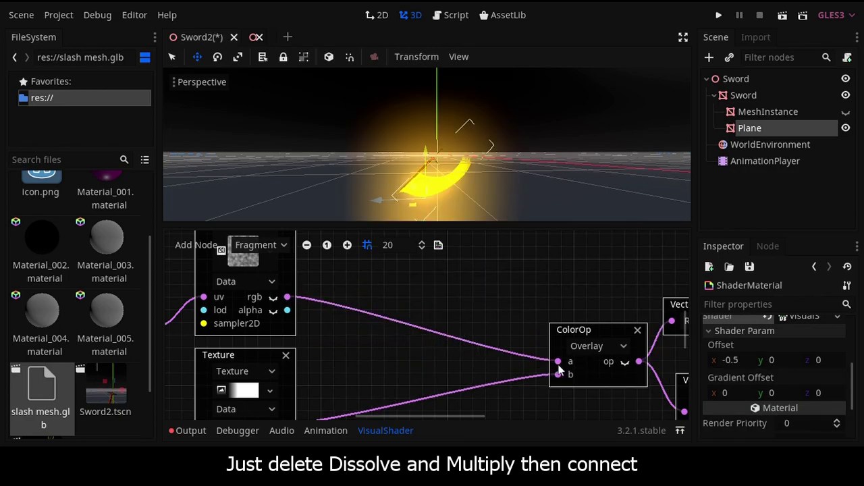
pyautogui.click(327, 430)
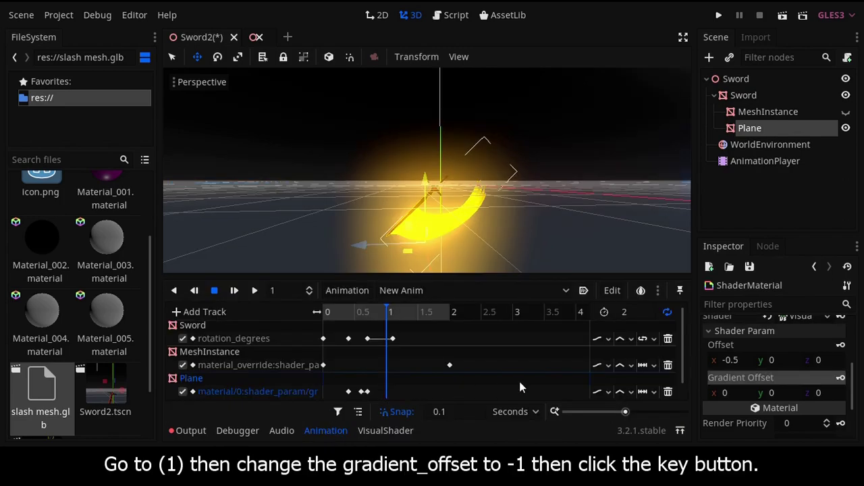
pyautogui.press('Return')
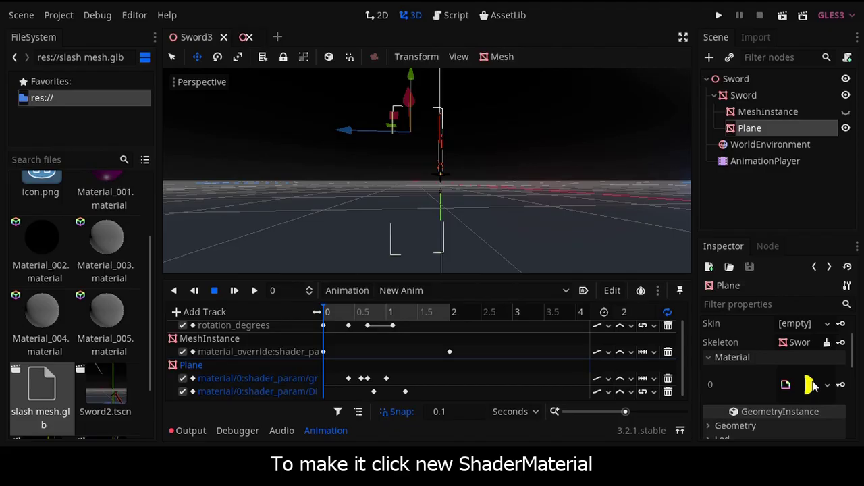
# - Give the Plane a new ShaderMaterial holding a new VisualShader
pyautogui.click(826, 388)
pyautogui.click(771, 292)
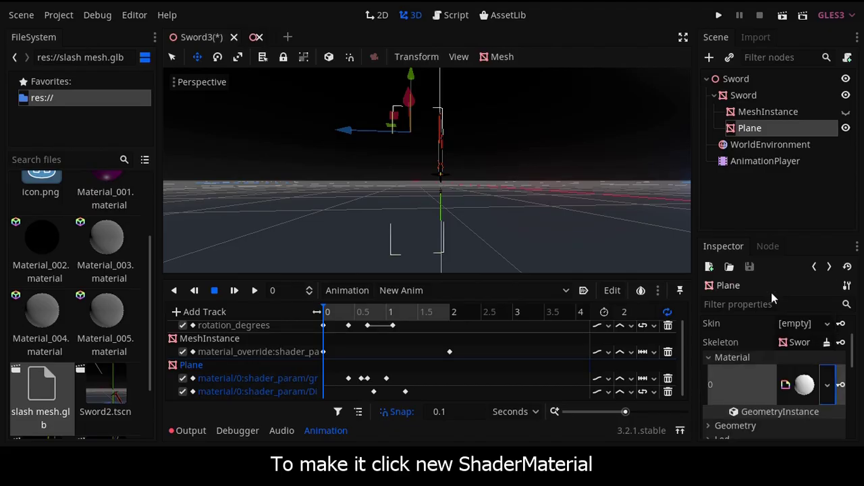
pyautogui.click(801, 385)
pyautogui.scroll(-1, 804, 419)
pyautogui.click(795, 407)
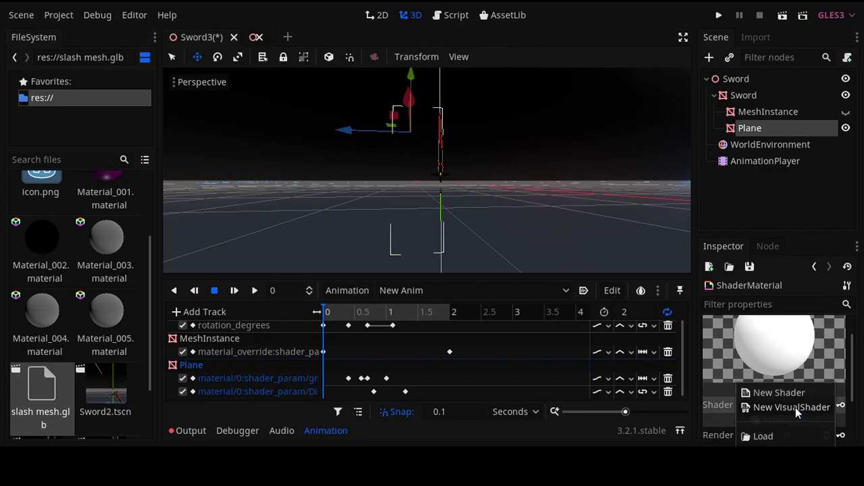
pyautogui.click(793, 407)
pyautogui.click(783, 408)
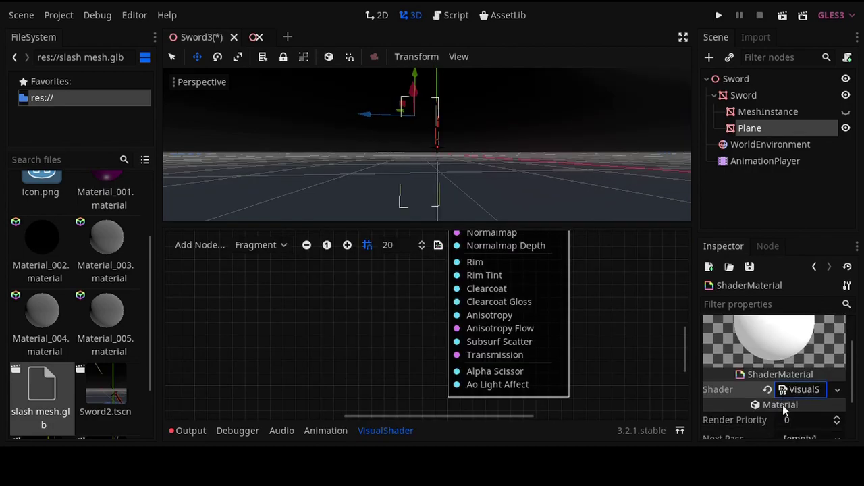
# - Set the VisualShader's Cull mode to disabled, with the playhead back at 1 second
pyautogui.click(792, 392)
pyautogui.scroll(-3, 711, 420)
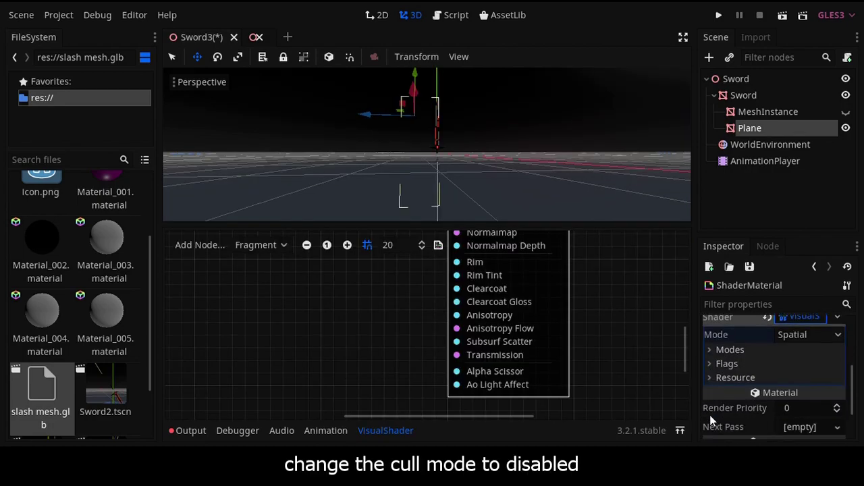
pyautogui.click(724, 349)
pyautogui.click(806, 384)
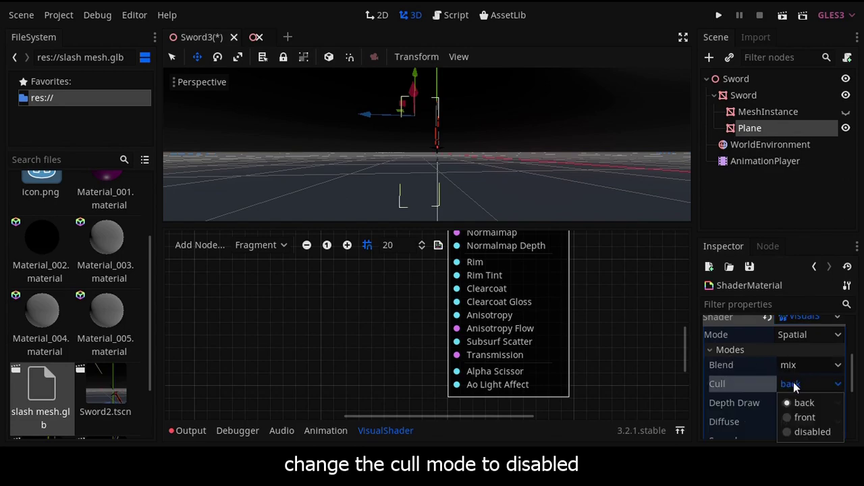
pyautogui.click(805, 430)
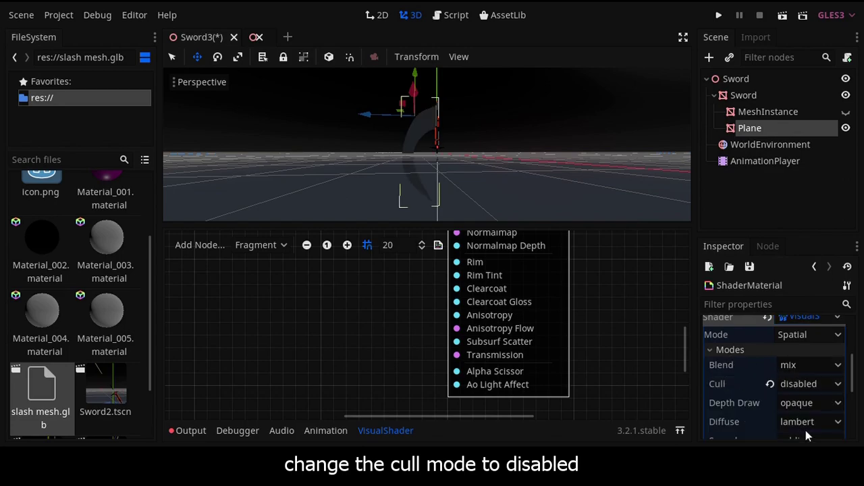
pyautogui.click(343, 432)
pyautogui.click(387, 312)
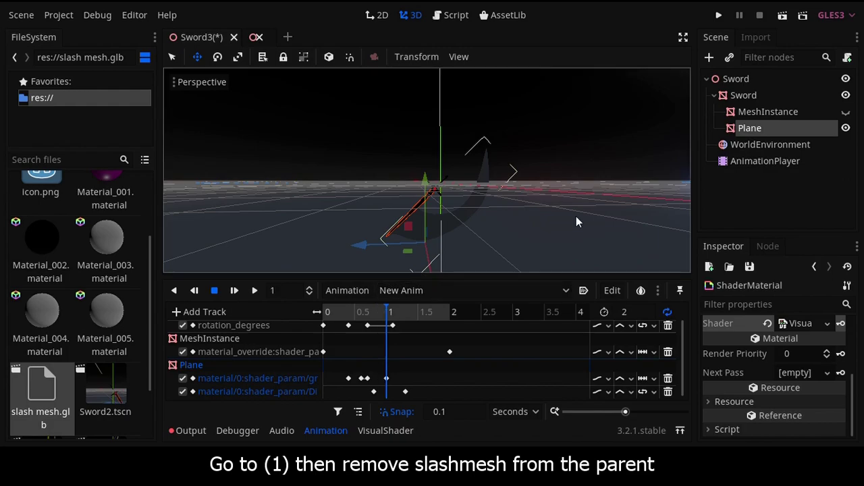
# - Reparent the Plane directly under the root Sword node and preview the swing, ending at 0.4 s
pyautogui.moveTo(739, 129); pyautogui.dragTo(747, 91)
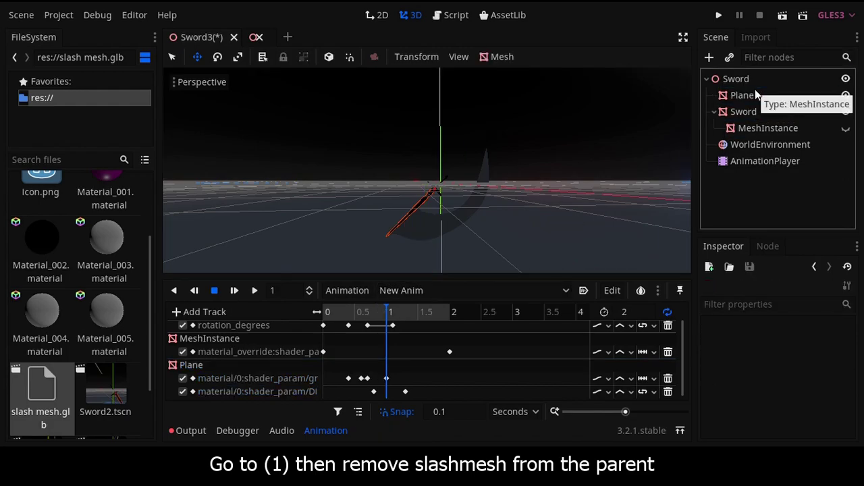
pyautogui.hotkey('shift', 'd')
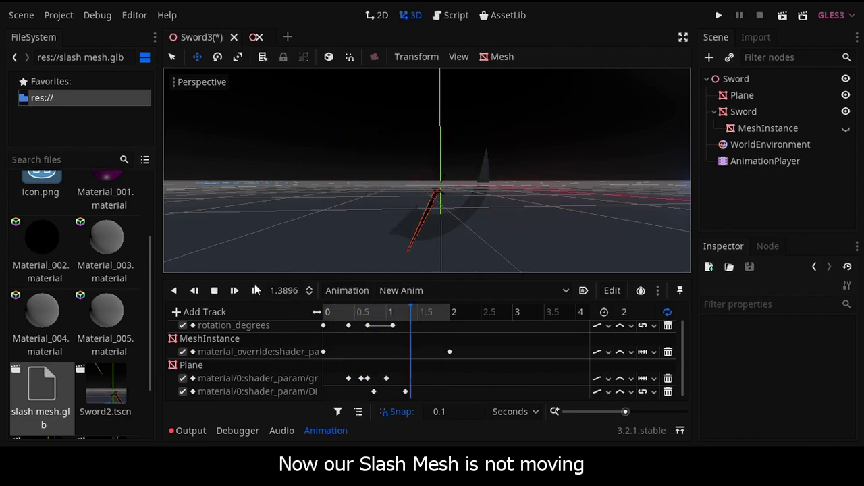
pyautogui.click(216, 290)
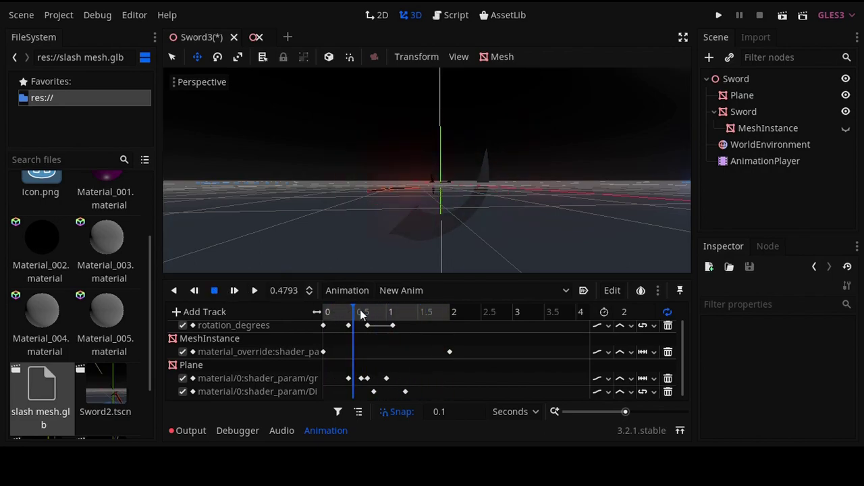
pyautogui.moveTo(363, 314); pyautogui.dragTo(324, 314)
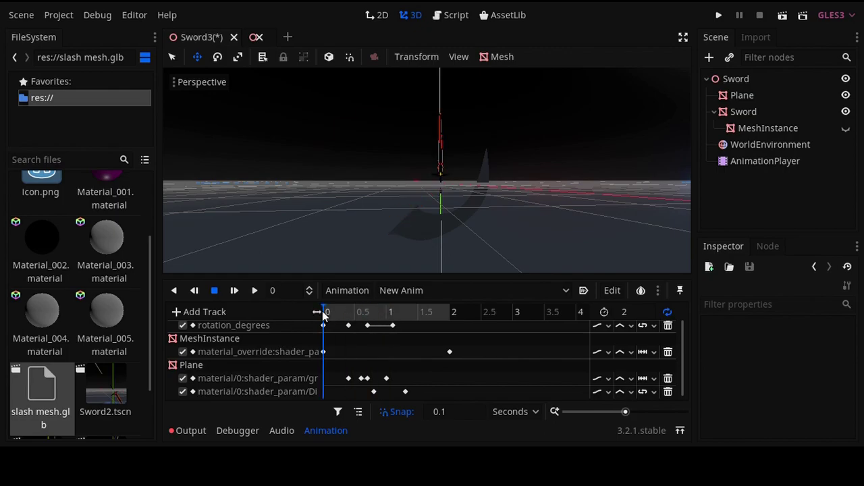
pyautogui.hotkey('shift', 'd')
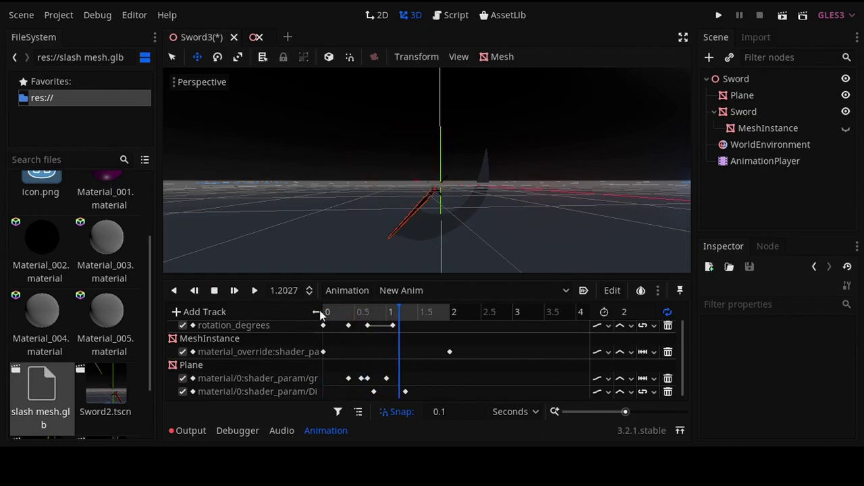
pyautogui.click(214, 290)
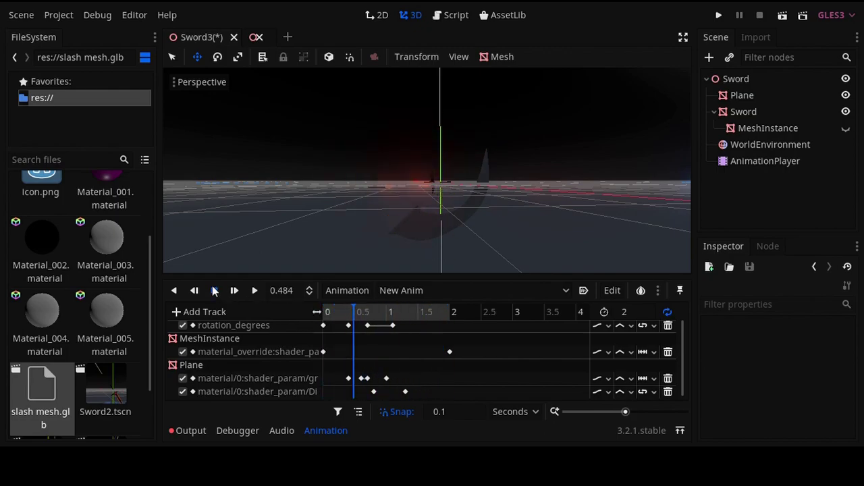
pyautogui.click(357, 314)
pyautogui.moveTo(355, 315); pyautogui.dragTo(350, 314)
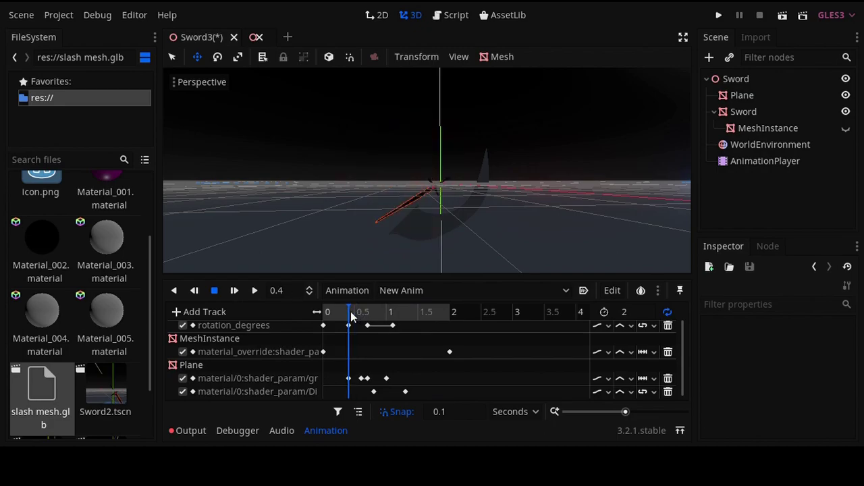
# - Adjust the rotation keyframes' easing, giving the 1.1-second key 0.64, and save the scene
pyautogui.click(323, 326)
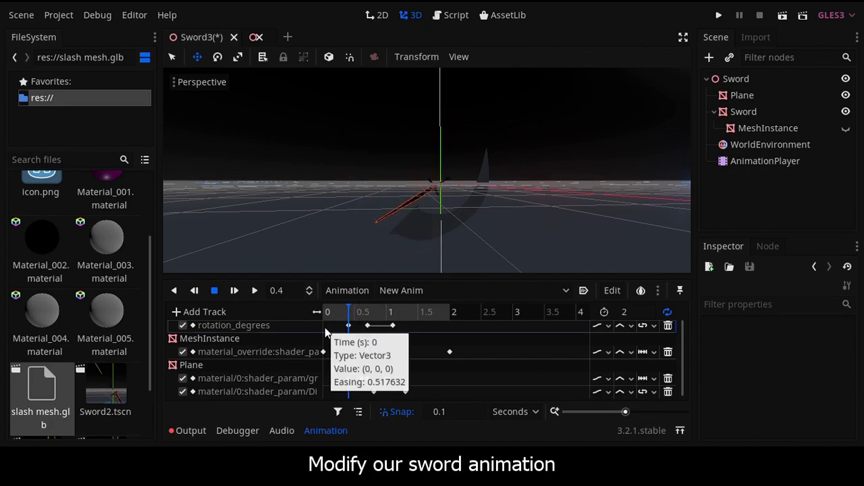
pyautogui.click(323, 325)
pyautogui.press('d')
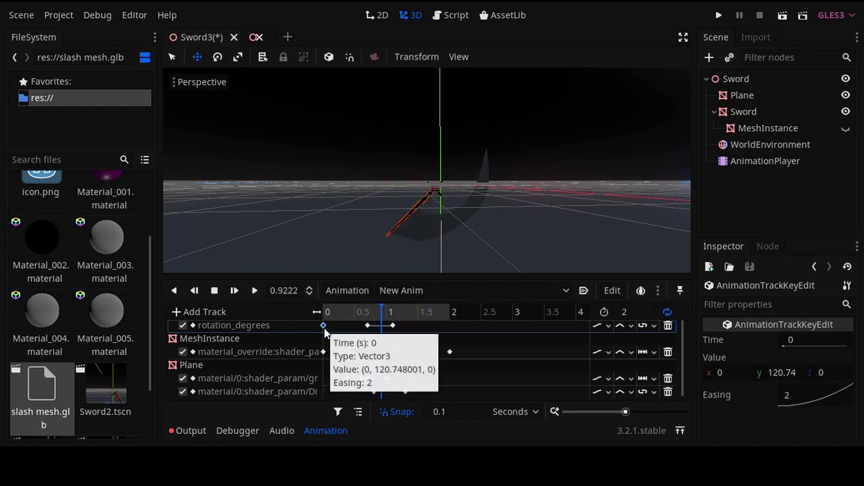
pyautogui.hotkey('ctrl', 's')
pyautogui.moveTo(809, 404); pyautogui.dragTo(815, 399)
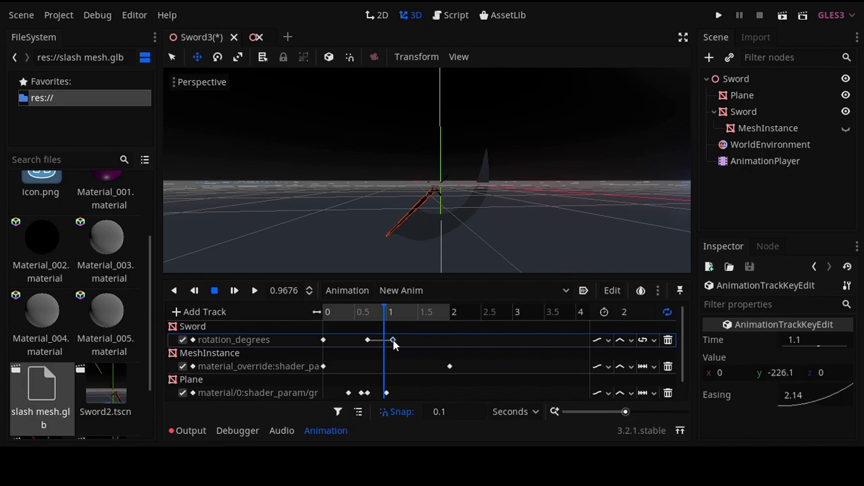
pyautogui.moveTo(831, 396); pyautogui.dragTo(817, 383)
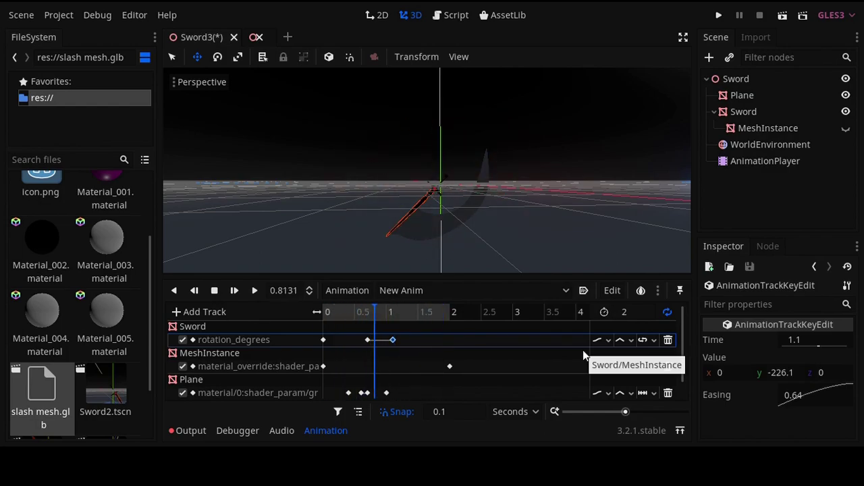
pyautogui.press('s')
pyautogui.moveTo(351, 310); pyautogui.dragTo(303, 315)
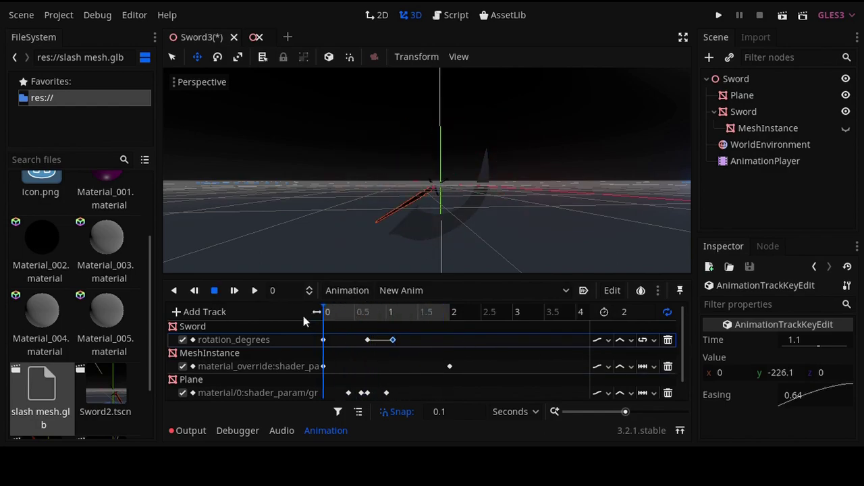
pyautogui.click(750, 111)
# - Add a Texture node at the upper left of the Plane's shader graph, assigned a new GradientTexture
pyautogui.click(757, 98)
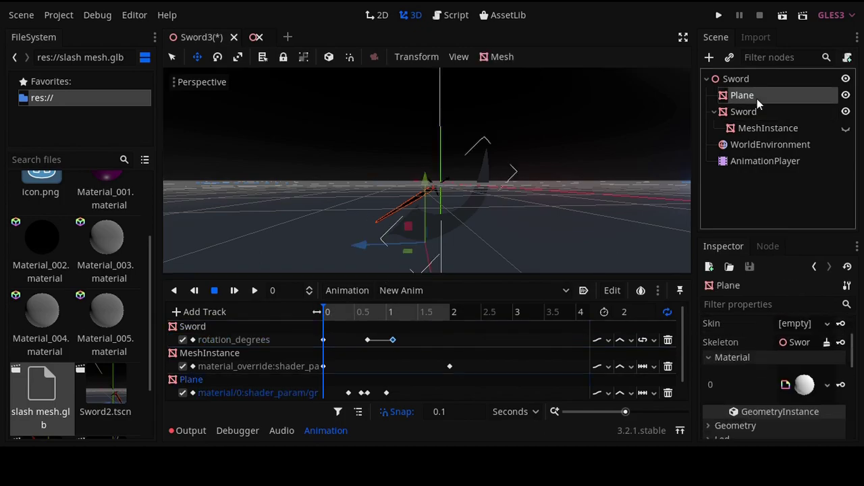
pyautogui.click(804, 388)
pyautogui.click(797, 325)
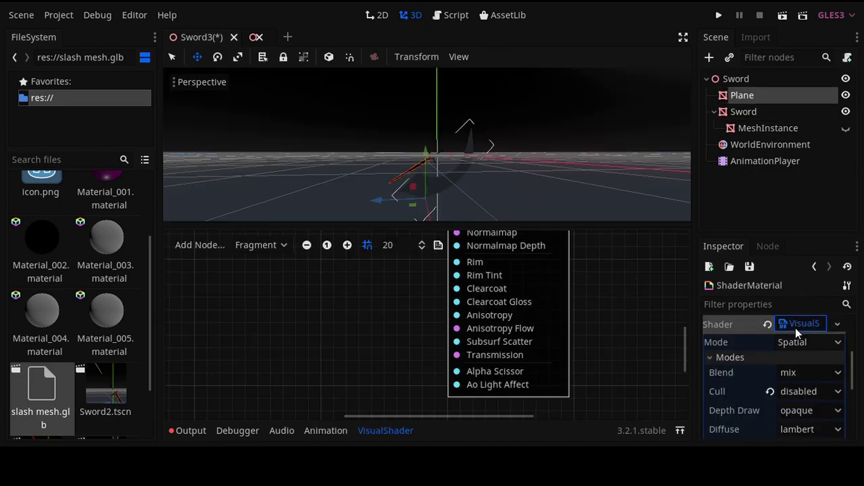
pyautogui.scroll(5, 563, 415)
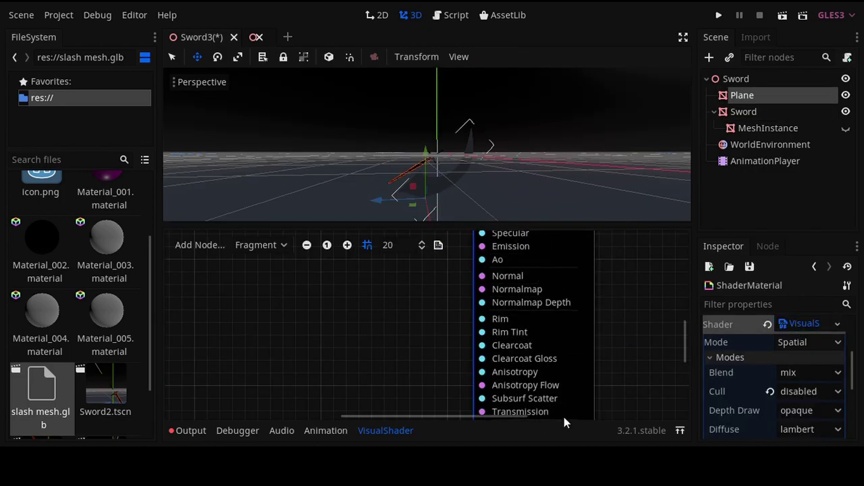
pyautogui.click(202, 246)
pyautogui.write('textur')
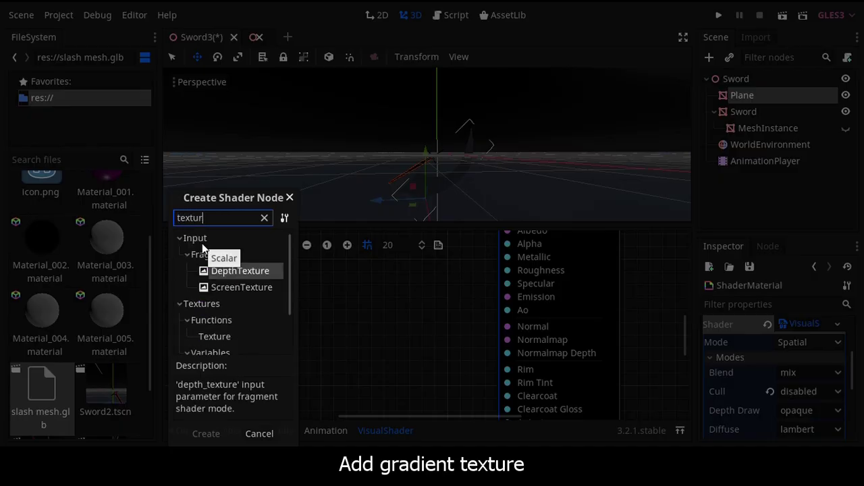
pyautogui.write('e')
pyautogui.press('Down')
pyautogui.doubleClick(215, 336)
pyautogui.moveTo(443, 333); pyautogui.dragTo(272, 275)
pyautogui.click(283, 316)
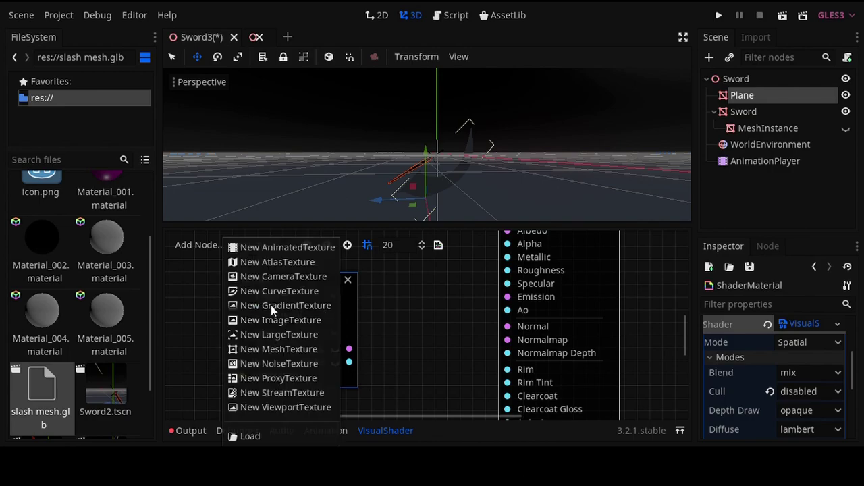
pyautogui.click(270, 306)
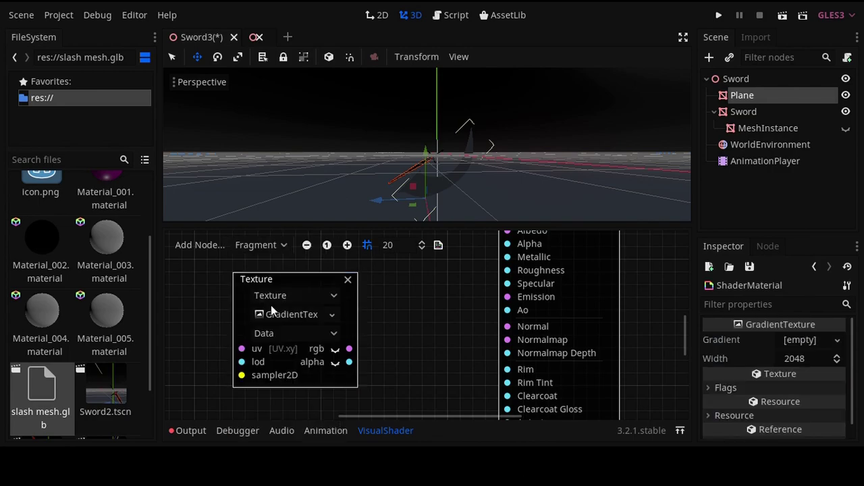
# - Create a new Gradient for the texture and make its left stop pure white
pyautogui.click(812, 343)
pyautogui.click(802, 358)
pyautogui.click(800, 343)
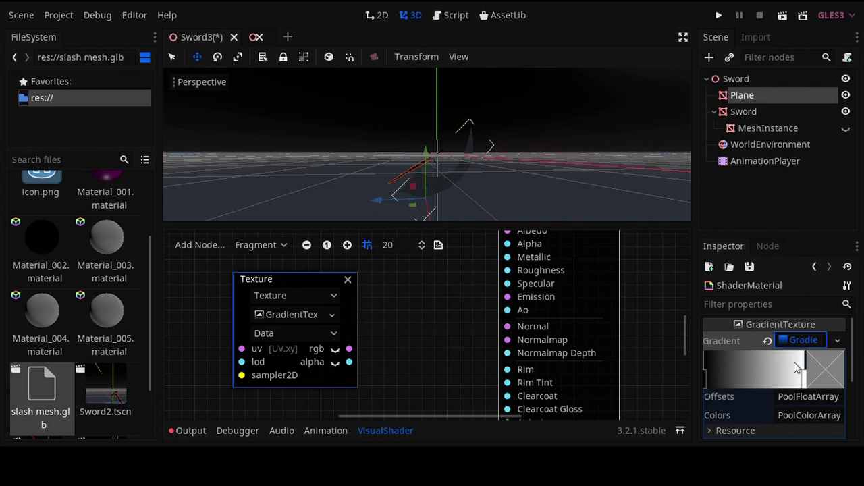
pyautogui.doubleClick(704, 378)
pyautogui.moveTo(720, 173); pyautogui.dragTo(677, 32)
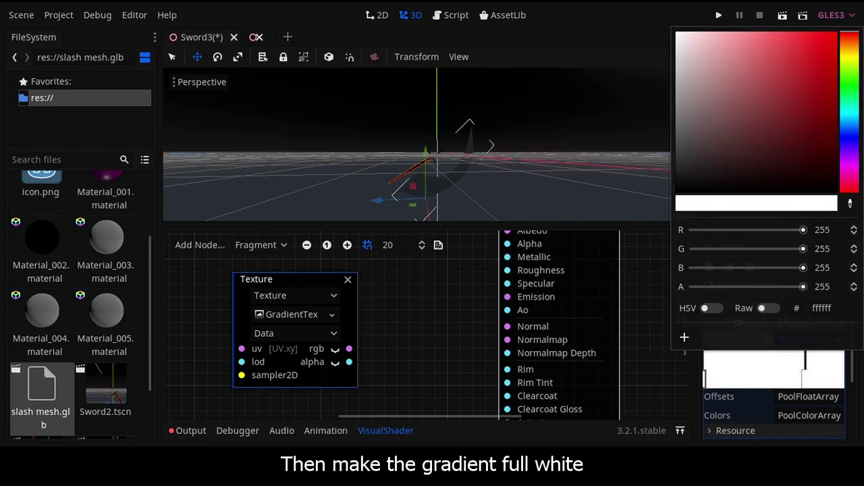
pyautogui.click(646, 10)
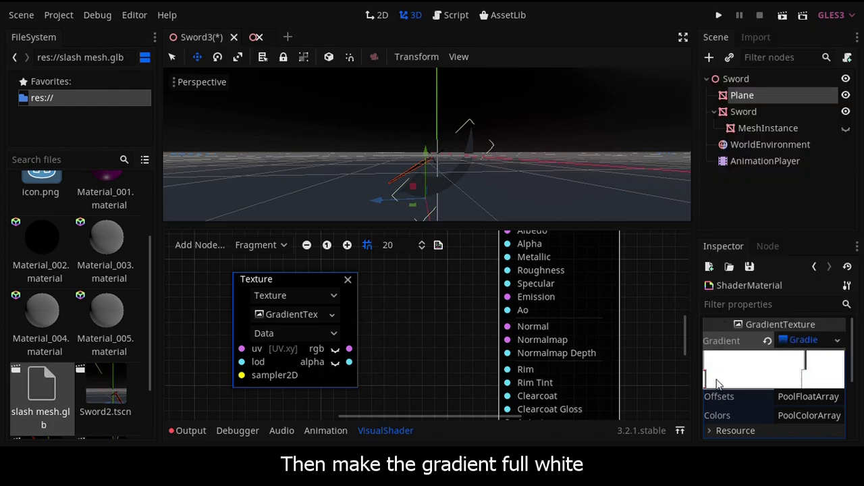
# - Add a black stop at the gradient's right edge and a white stop near the left
pyautogui.doubleClick(749, 379)
pyautogui.moveTo(732, 184); pyautogui.dragTo(639, 255)
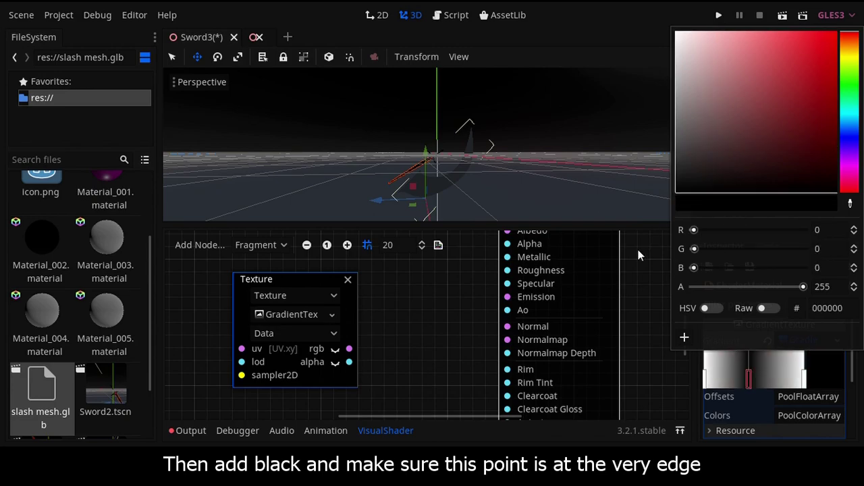
pyautogui.click(746, 382)
pyautogui.moveTo(748, 381); pyautogui.dragTo(799, 383)
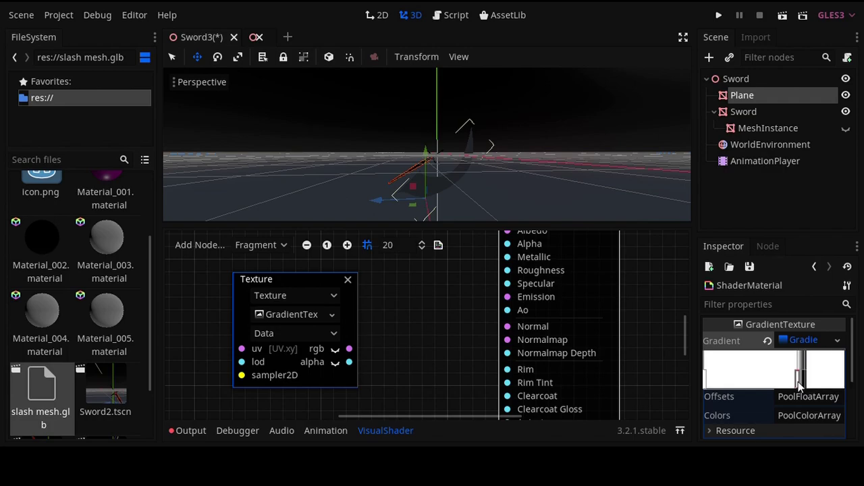
pyautogui.doubleClick(717, 382)
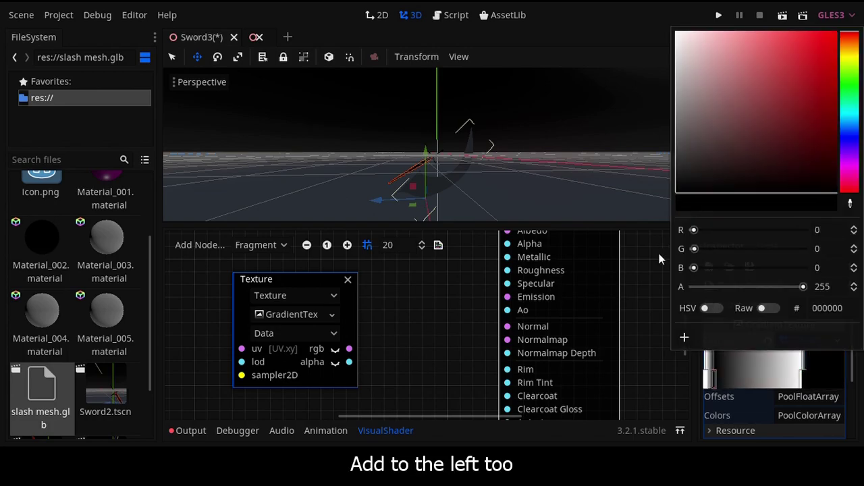
pyautogui.click(690, 388)
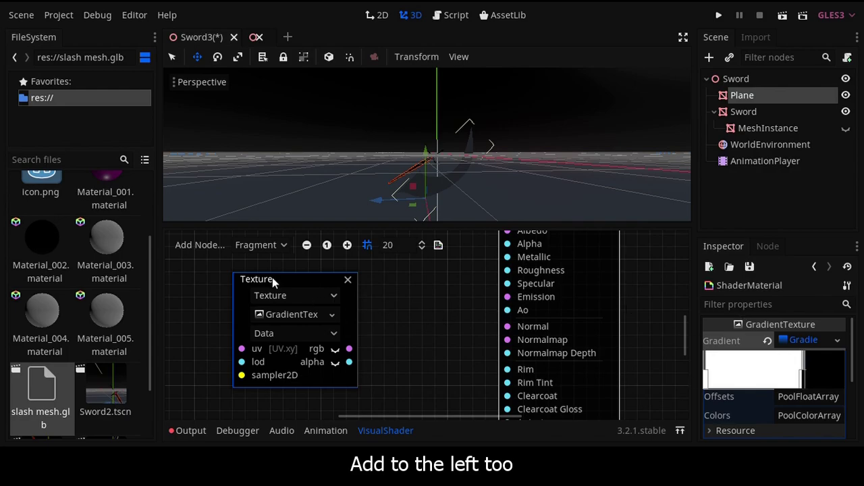
pyautogui.moveTo(272, 278); pyautogui.dragTo(325, 277)
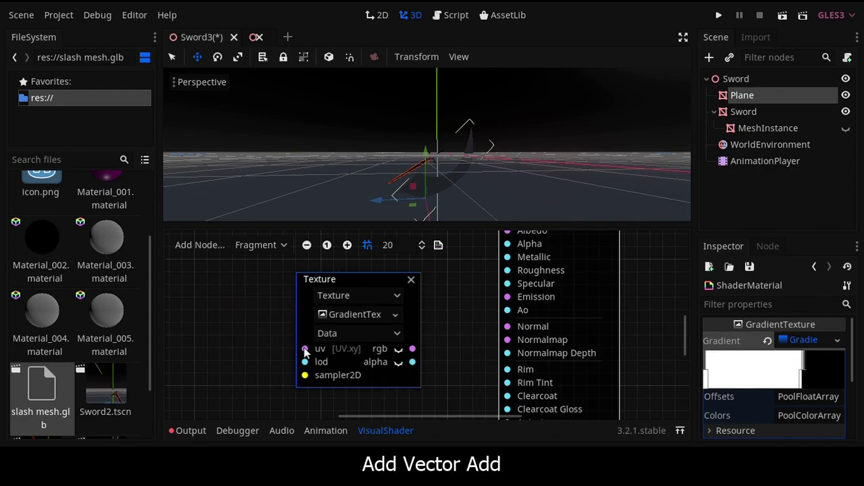
# - Feed the Texture's uv from a Vector Add whose a input is the UV input
pyautogui.moveTo(305, 349); pyautogui.dragTo(232, 363)
pyautogui.write('add')
pyautogui.press('Down')
pyautogui.press('Down')
pyautogui.press('Down')
pyautogui.press('Return')
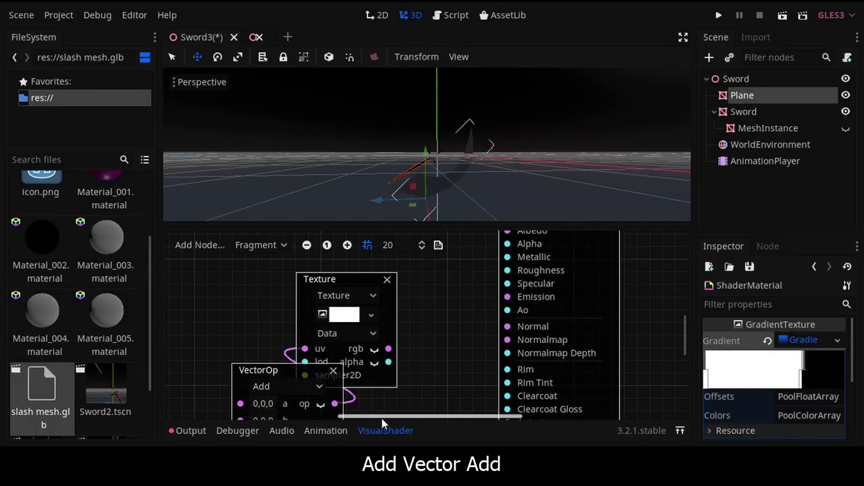
pyautogui.moveTo(382, 418); pyautogui.dragTo(321, 419)
pyautogui.moveTo(431, 374); pyautogui.dragTo(244, 336)
pyautogui.write('uv')
pyautogui.press('Down')
pyautogui.press('Return')
# - Connect a VectorUniform named offset into the Add node's b input
pyautogui.write('vectoru')
pyautogui.moveTo(286, 402); pyautogui.dragTo(218, 388)
pyautogui.press('Return')
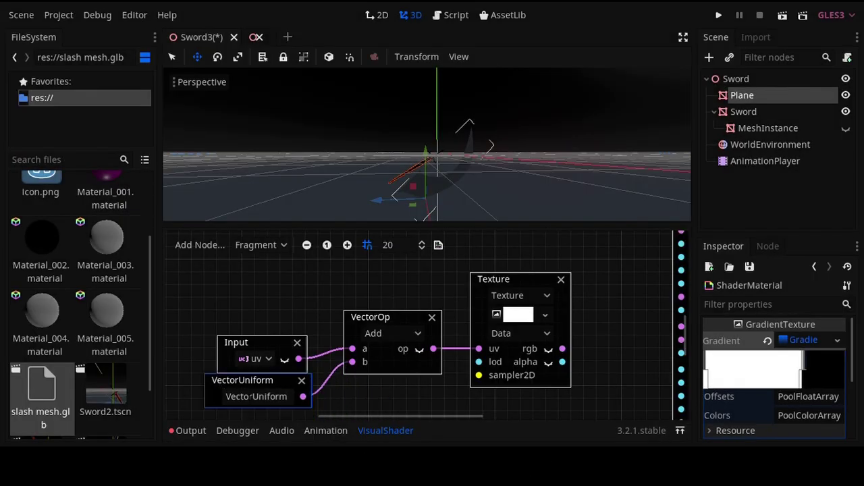
pyautogui.doubleClick(250, 397)
pyautogui.write('offset')
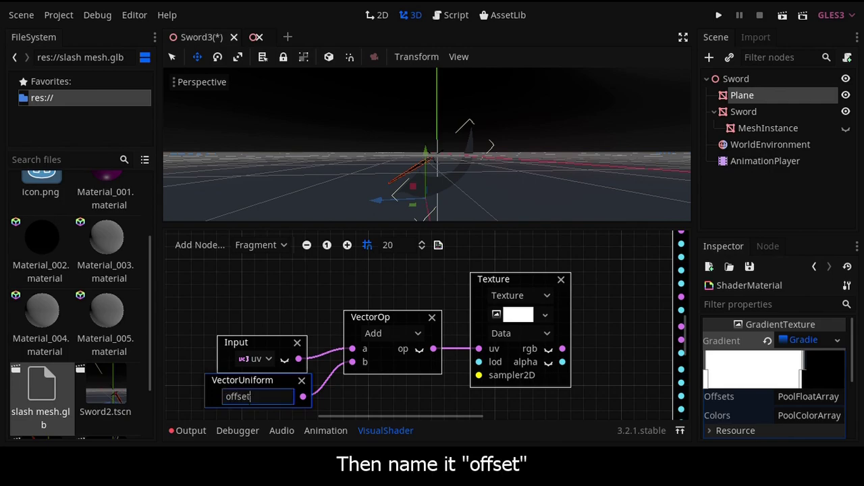
pyautogui.moveTo(384, 417); pyautogui.dragTo(436, 413)
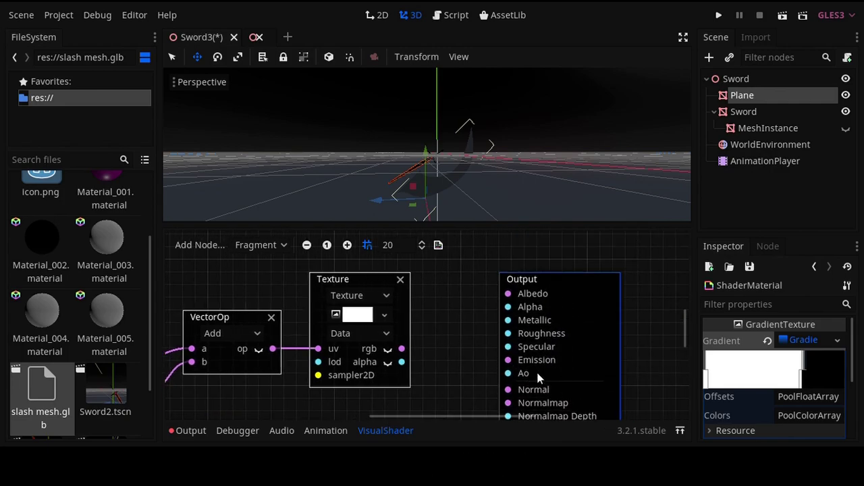
# - Wire the texture's rgb into Output Alpha and bring up the animation timeline
pyautogui.moveTo(538, 378); pyautogui.dragTo(511, 365)
pyautogui.moveTo(402, 348); pyautogui.dragTo(483, 294)
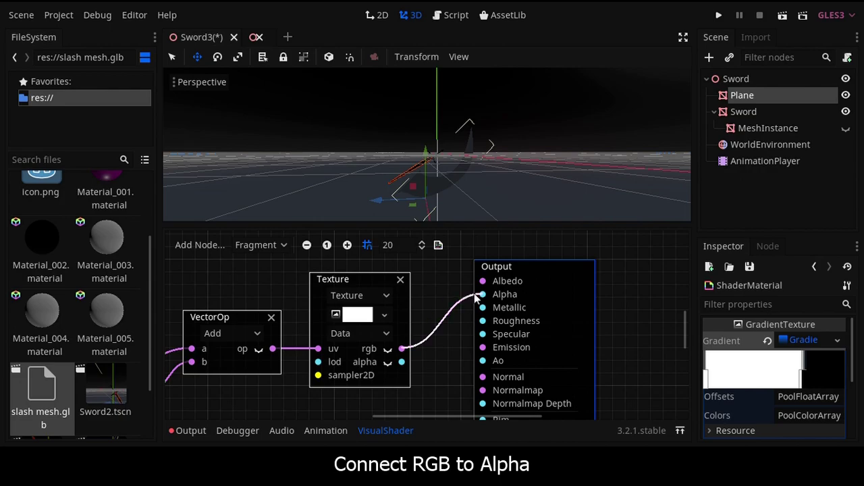
pyautogui.click(754, 99)
pyautogui.click(798, 383)
pyautogui.scroll(-1, 798, 382)
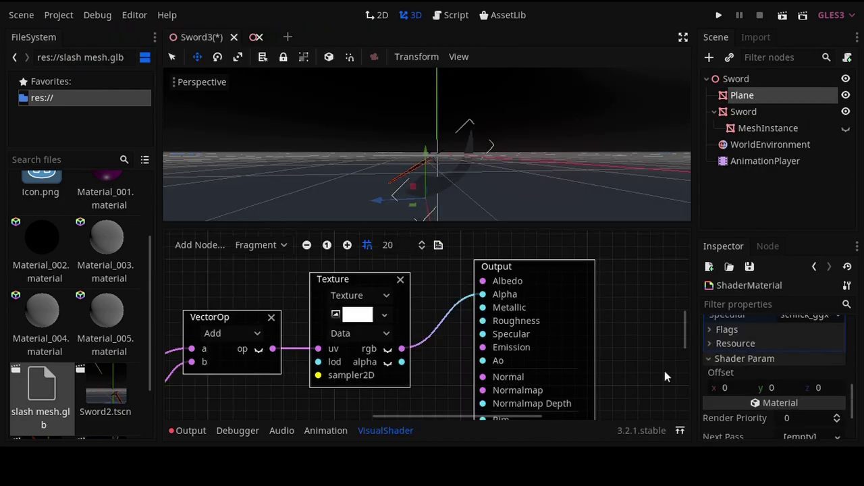
pyautogui.click(325, 430)
pyautogui.scroll(2, 833, 389)
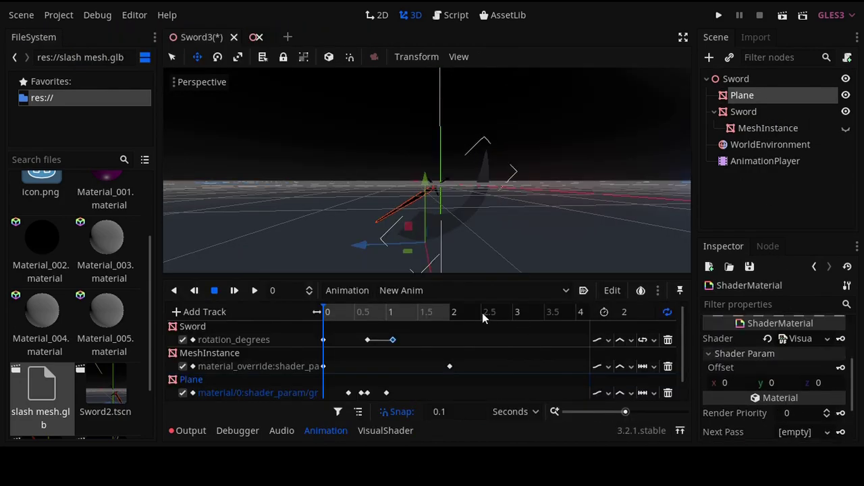
# - Keyframe Offset x at 1 at the 0.5-second mark, creating the offset track
pyautogui.click(354, 311)
pyautogui.click(725, 389)
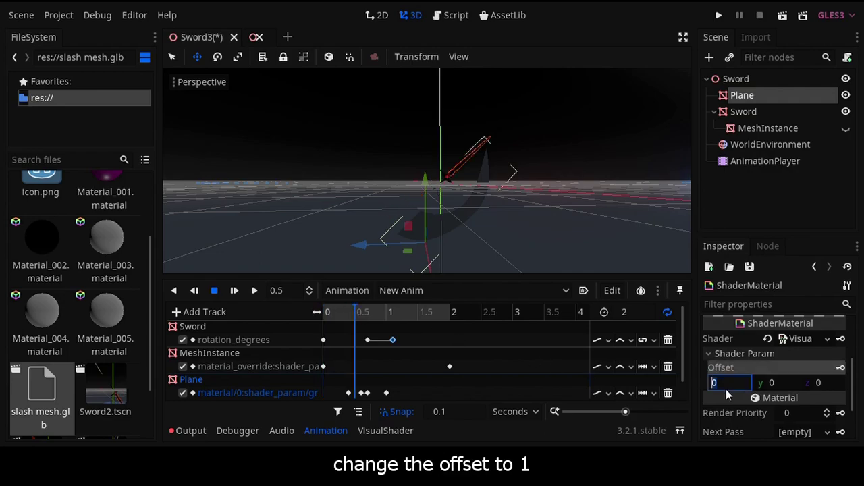
pyautogui.write('1')
pyautogui.press('Return')
pyautogui.click(842, 368)
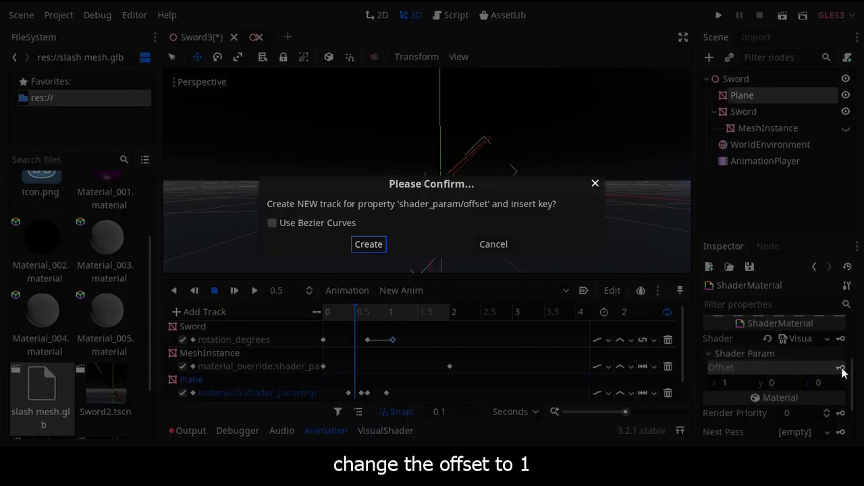
pyautogui.press('Return')
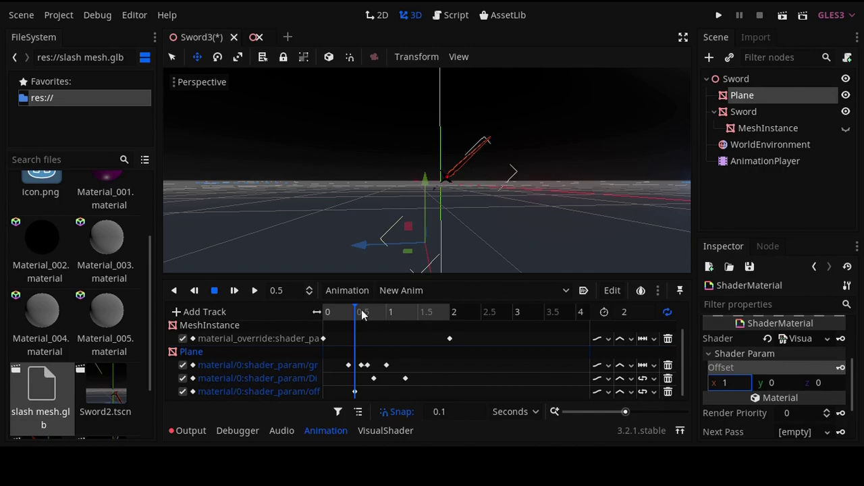
# - Key Offset x to 0.75 at 0.6 s, -0.1 at 0.7 s and -1 at 1 s
pyautogui.click(362, 313)
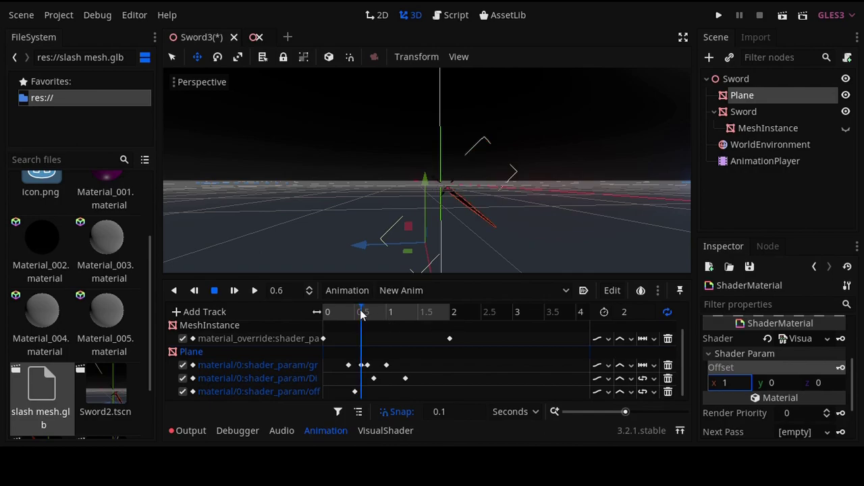
pyautogui.click(740, 390)
pyautogui.write('0.75')
pyautogui.press('Return')
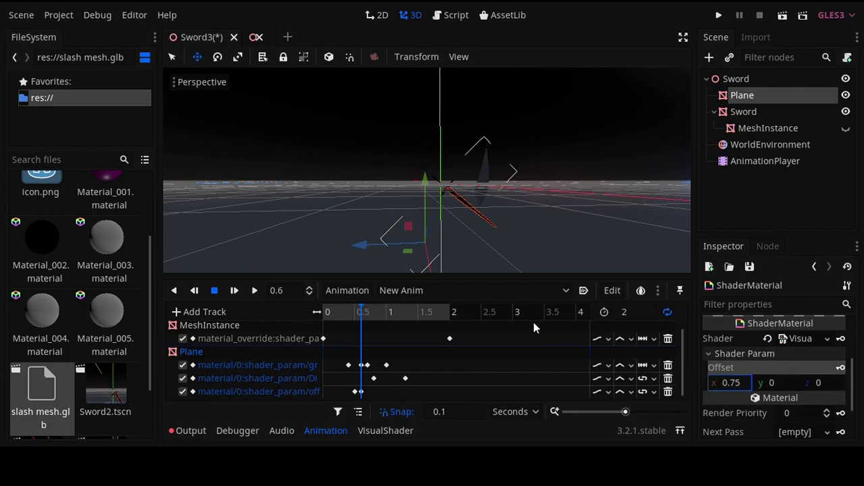
pyautogui.click(366, 314)
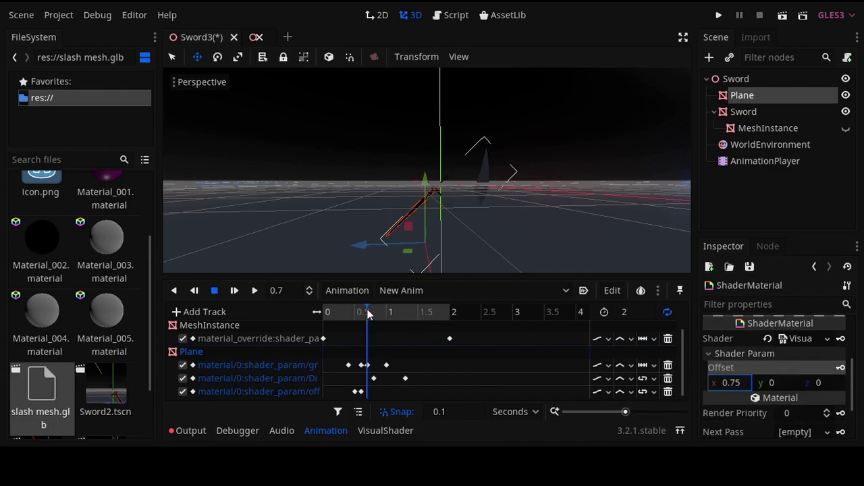
pyautogui.click(733, 388)
pyautogui.write('-0.1')
pyautogui.press('Return')
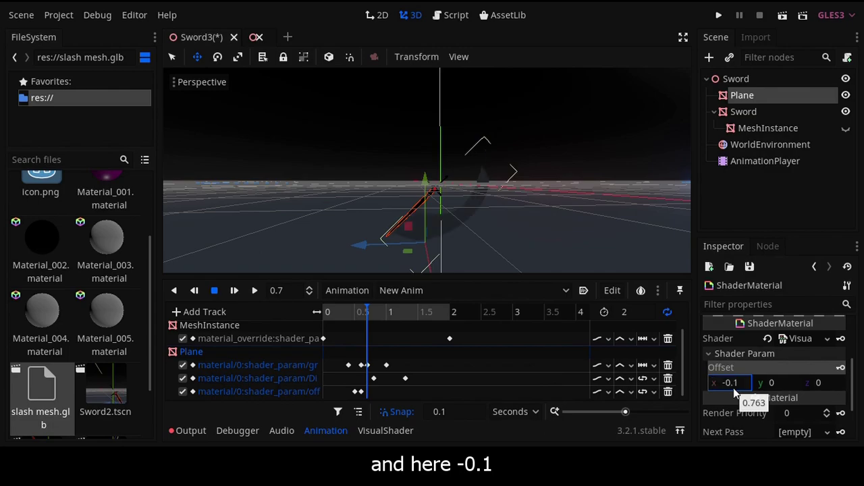
pyautogui.click(389, 312)
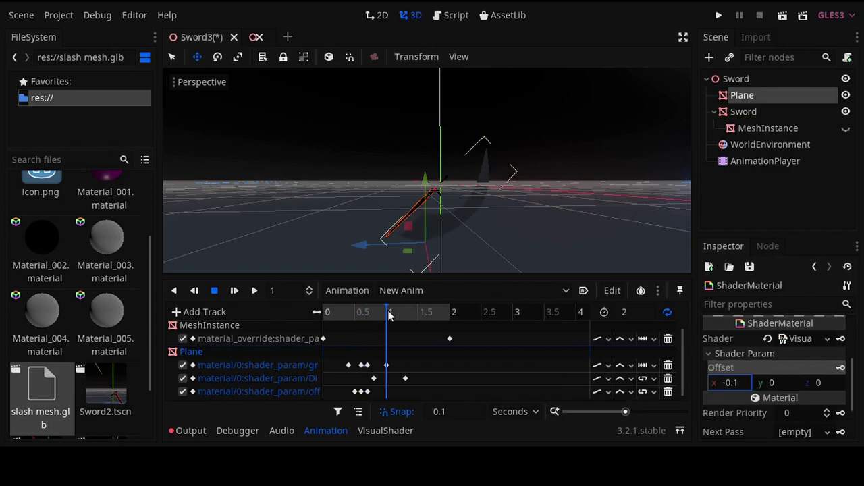
pyautogui.click(734, 383)
pyautogui.write('-1')
pyautogui.press('Return')
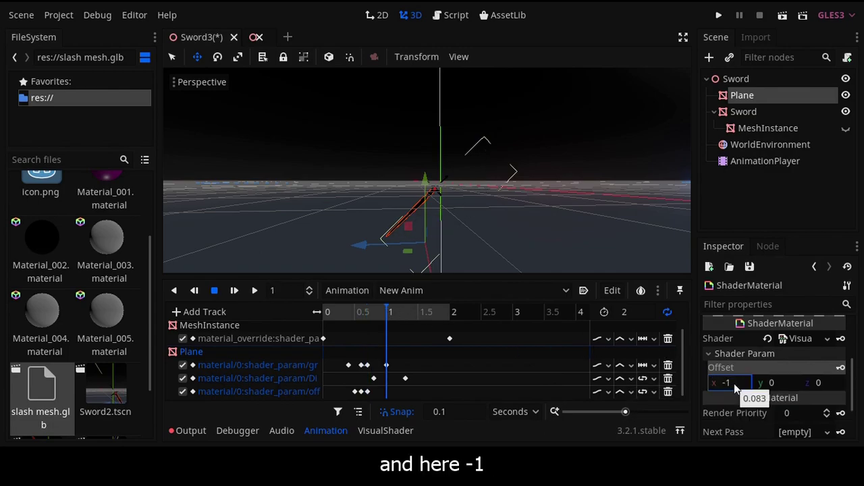
# - Preview the animation and set the offset track's loop interpolation to Clamp
pyautogui.hotkey('shift', 'd')
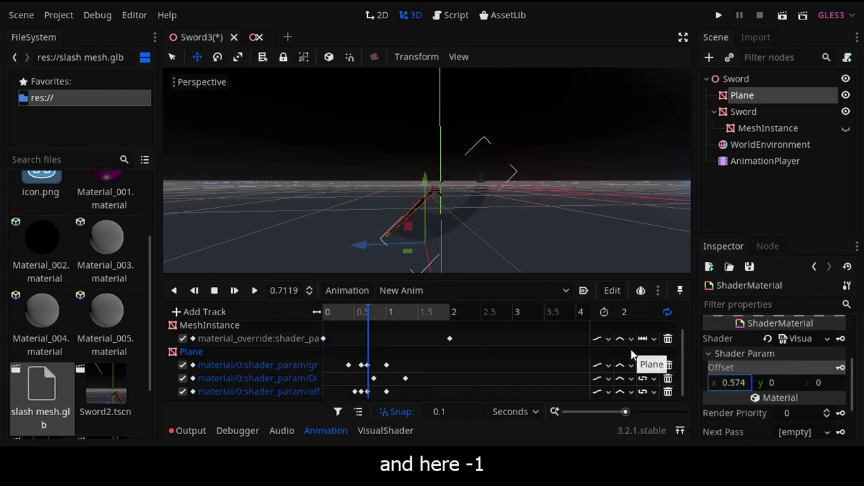
pyautogui.click(644, 393)
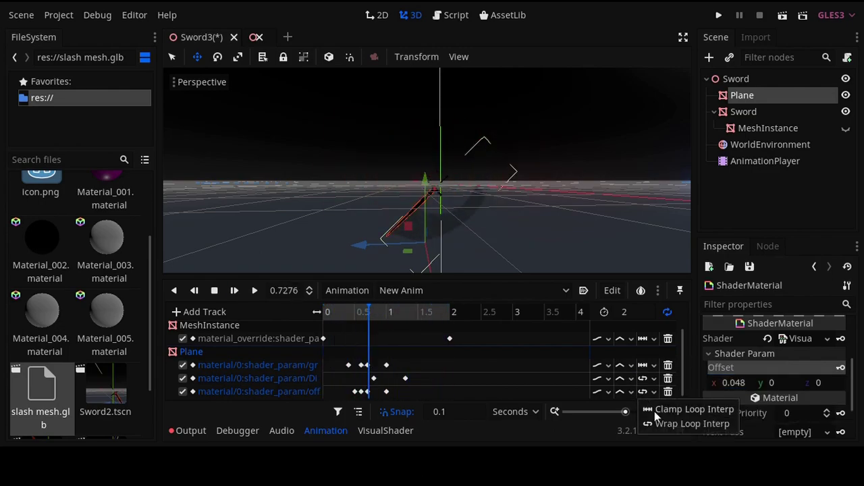
pyautogui.click(654, 411)
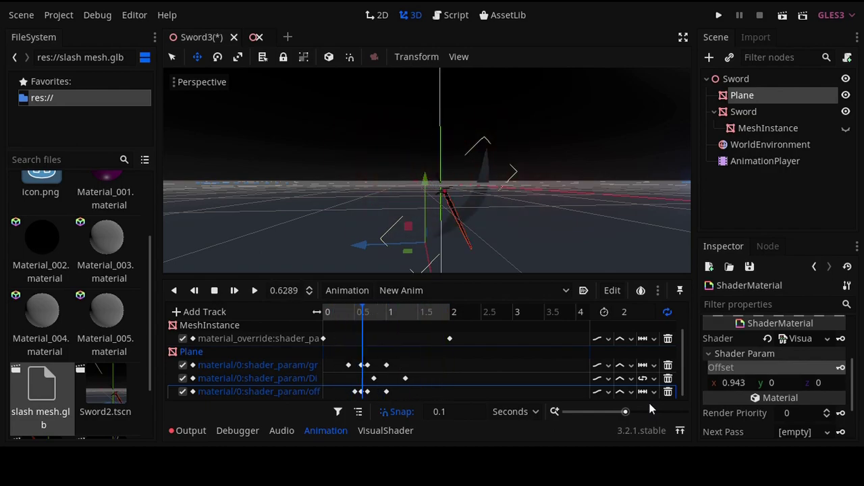
pyautogui.click(216, 291)
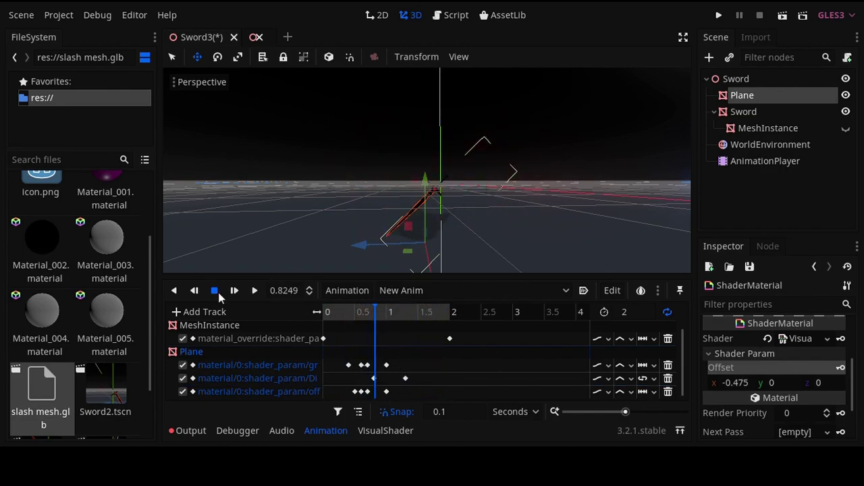
# - Return to the Plane's visual shader graph, where the offset-shifted gradient Texture feeds the Output node
pyautogui.click(386, 430)
pyautogui.scroll(3, 413, 391)
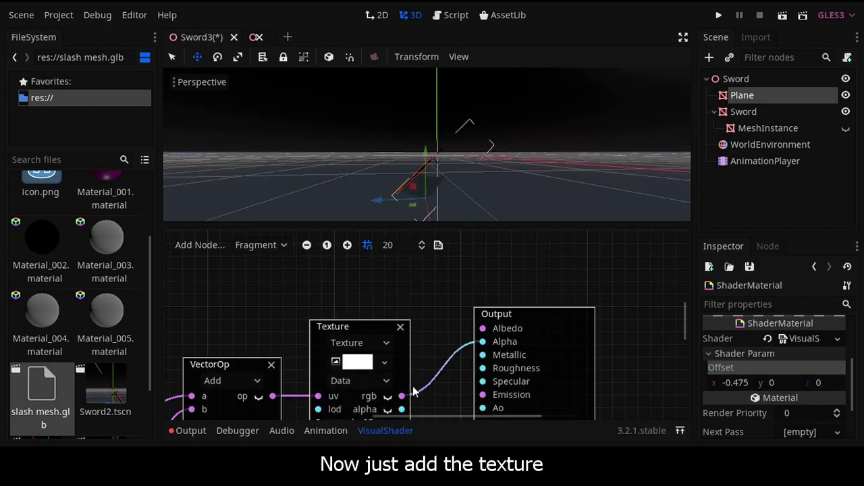